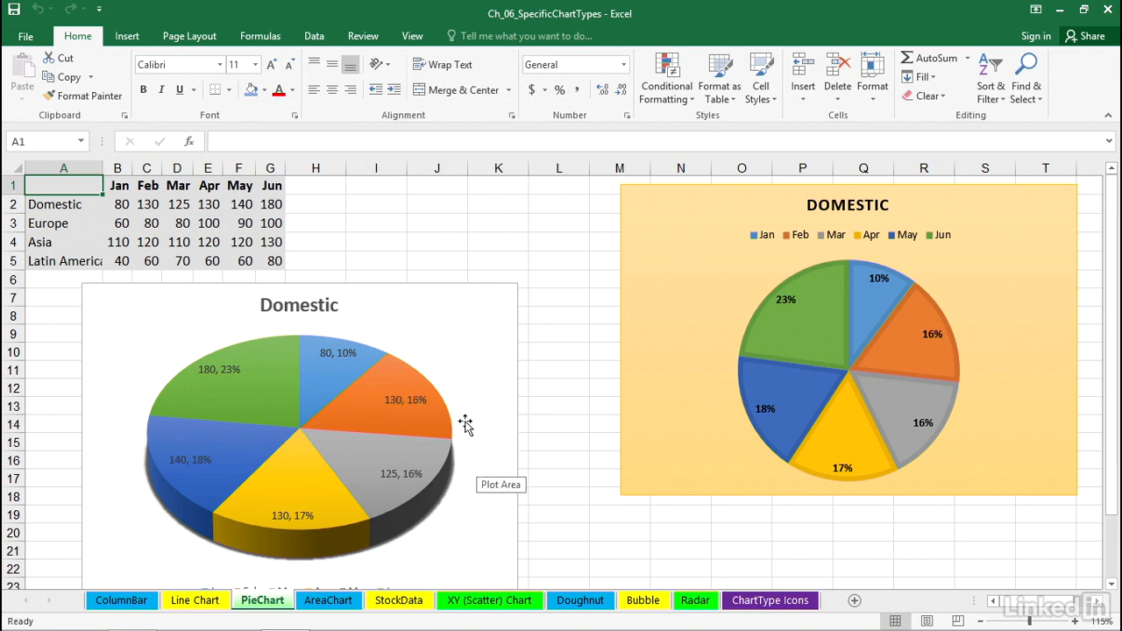
Step: Try exploding all slices of the 3-D Domestic pie chart outward, and undo the explosion
{"action": "left_click", "coordinate": [383, 395]}
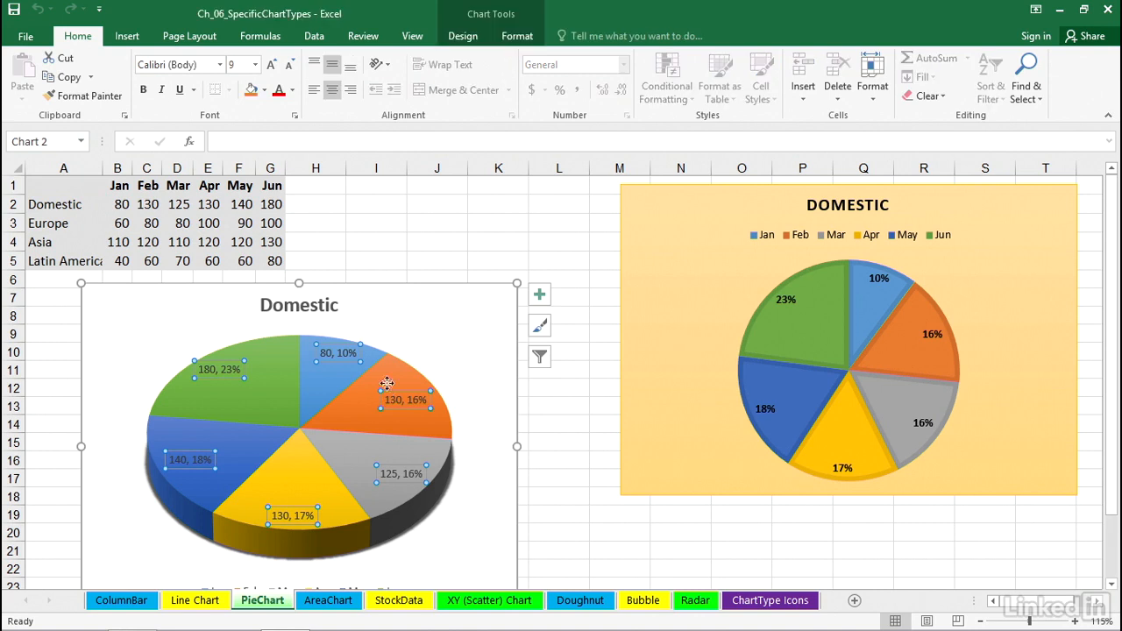
{"action": "left_click", "coordinate": [388, 373]}
{"action": "left_click_drag", "start_coordinate": [388, 373], "coordinate": [504, 337]}
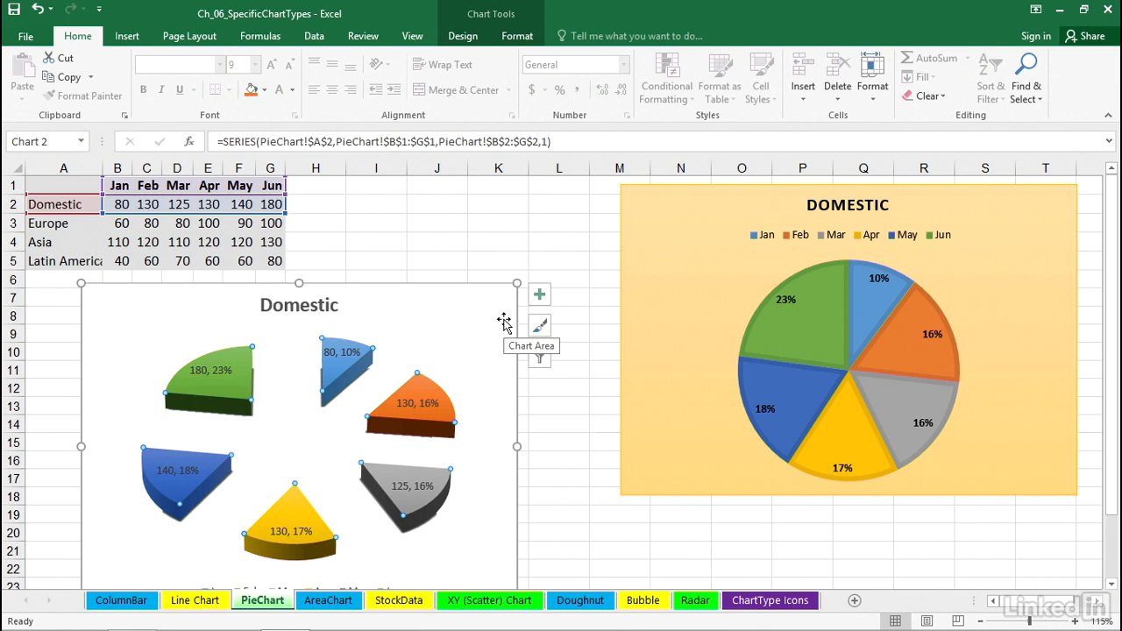
{"action": "key", "text": "ctrl+z"}
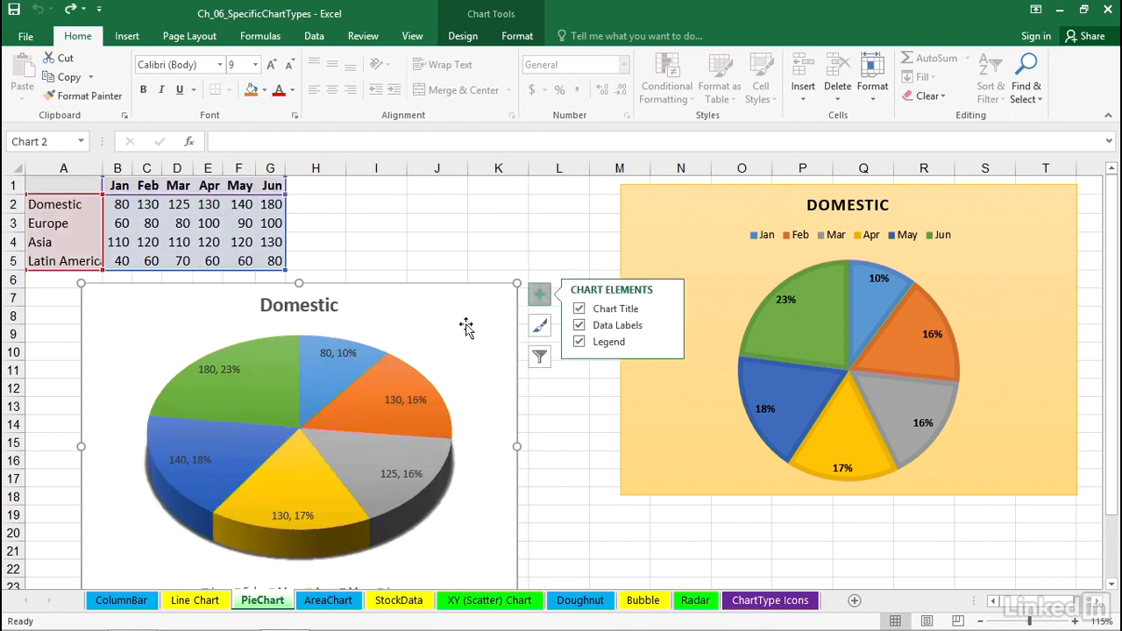
Step: Pull only the orange Feb slice slightly out of the 3-D Domestic pie
{"action": "left_click", "coordinate": [364, 400]}
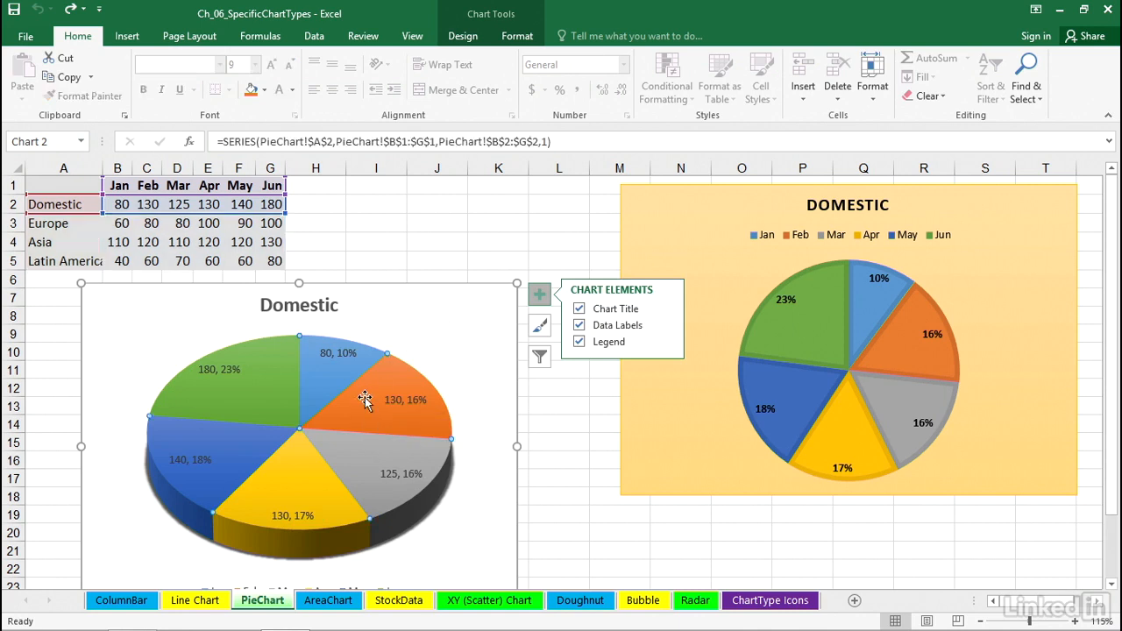
{"action": "left_click", "coordinate": [364, 397]}
{"action": "left_click_drag", "start_coordinate": [366, 393], "coordinate": [388, 389]}
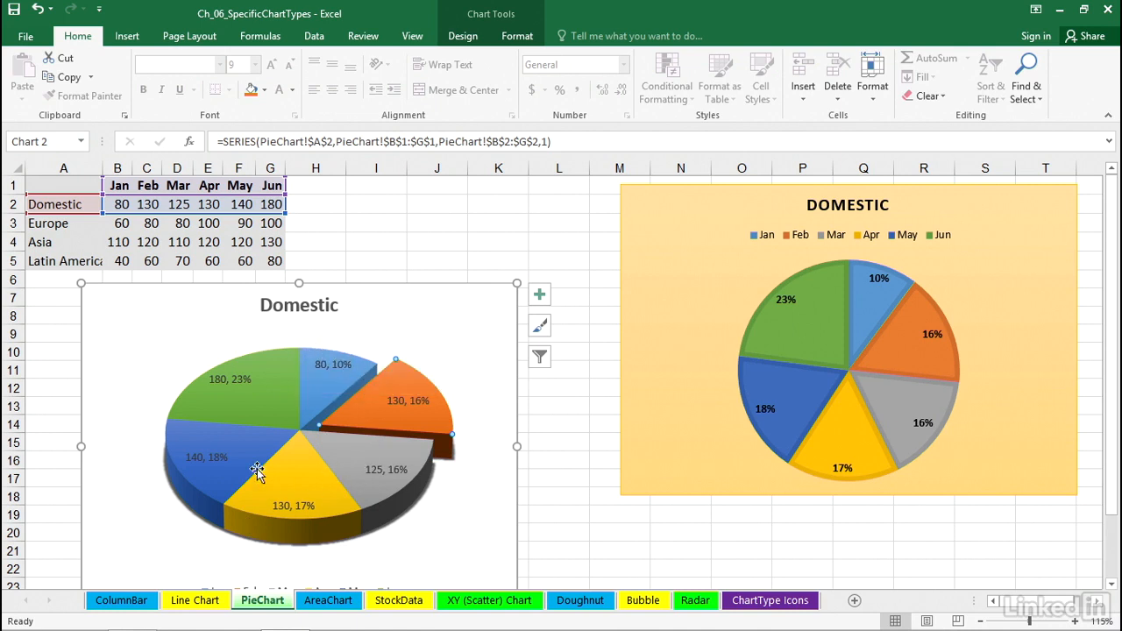
{"action": "mouse_move", "coordinate": [325, 385]}
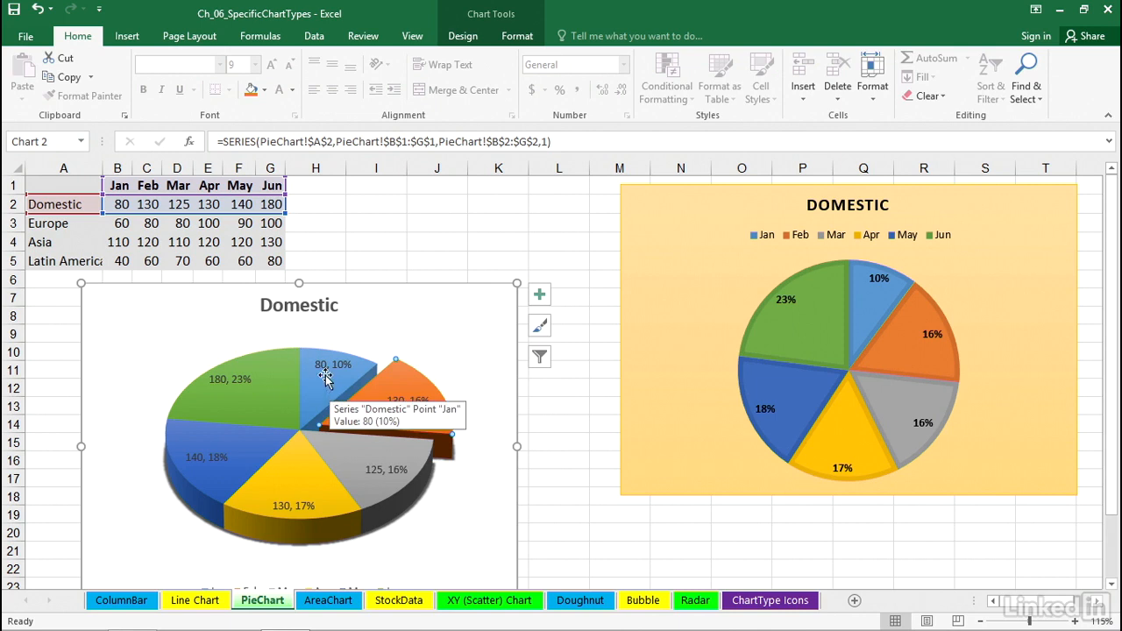
{"action": "left_click", "coordinate": [475, 301]}
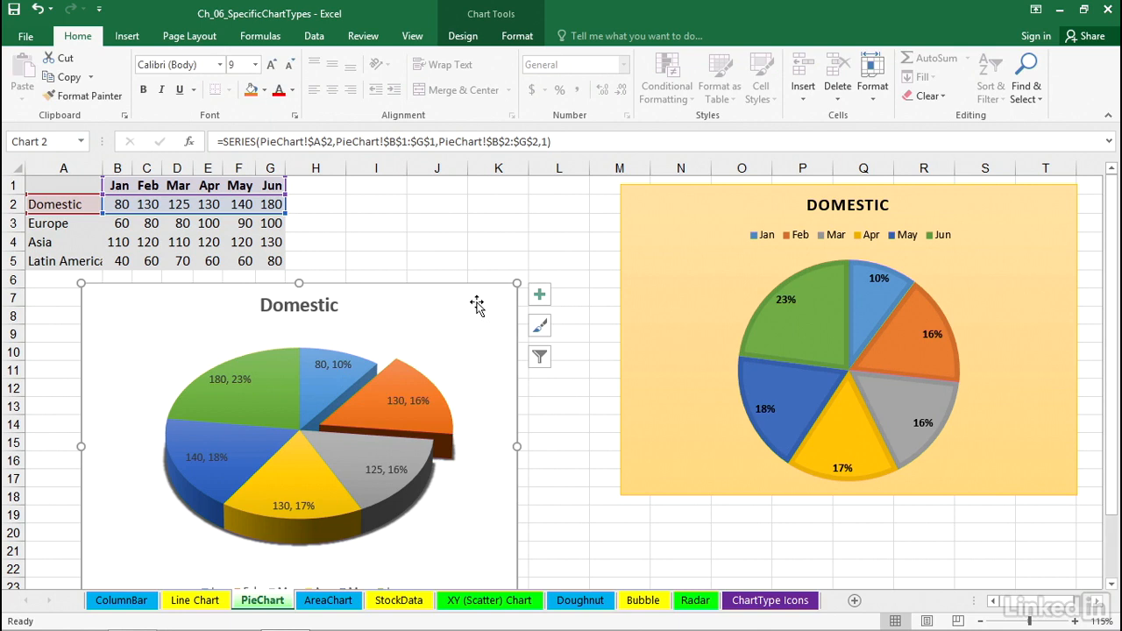
Step: Insert a 3-D pie chart from the data range A1:G5, and delete this new chart
{"action": "left_click_drag", "start_coordinate": [68, 185], "coordinate": [274, 260]}
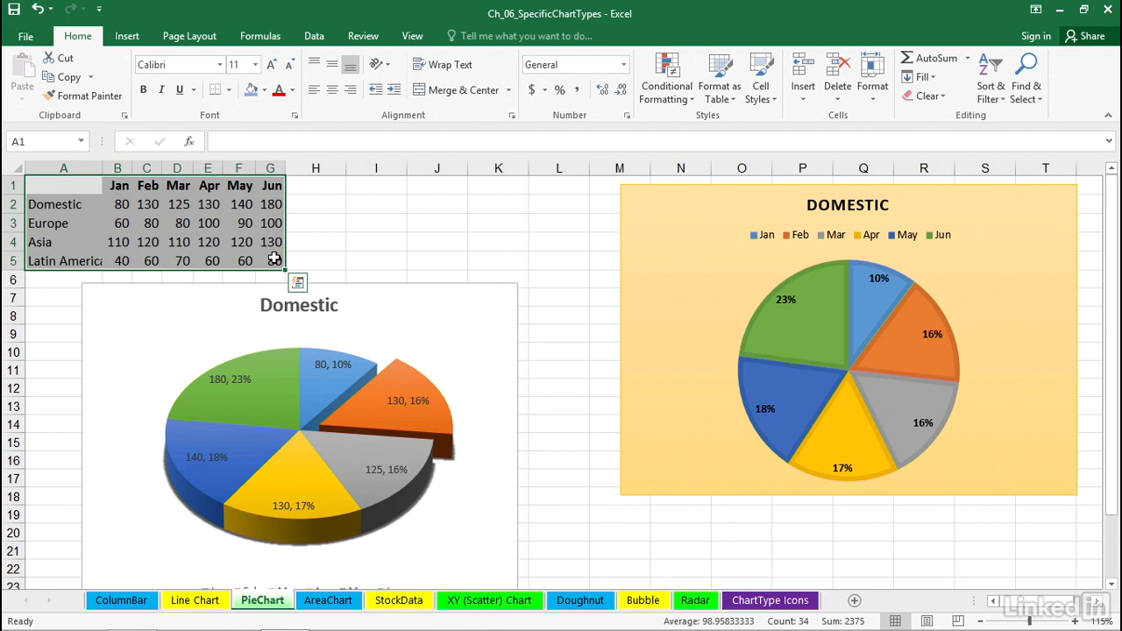
{"action": "left_click", "coordinate": [129, 37]}
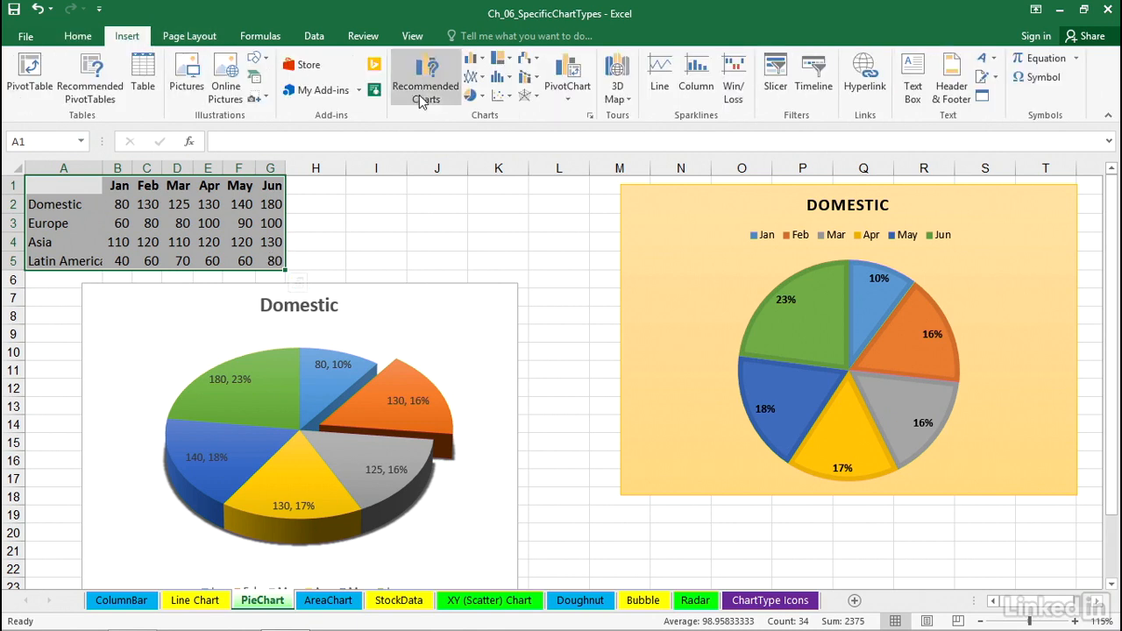
{"action": "left_click", "coordinate": [483, 96]}
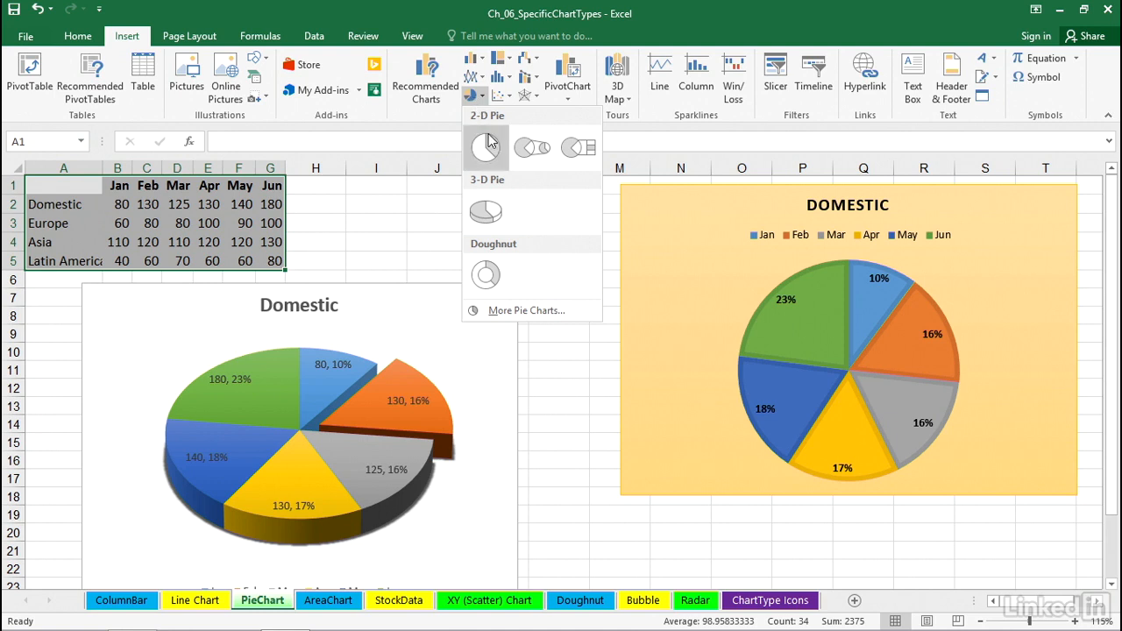
{"action": "left_click", "coordinate": [487, 210]}
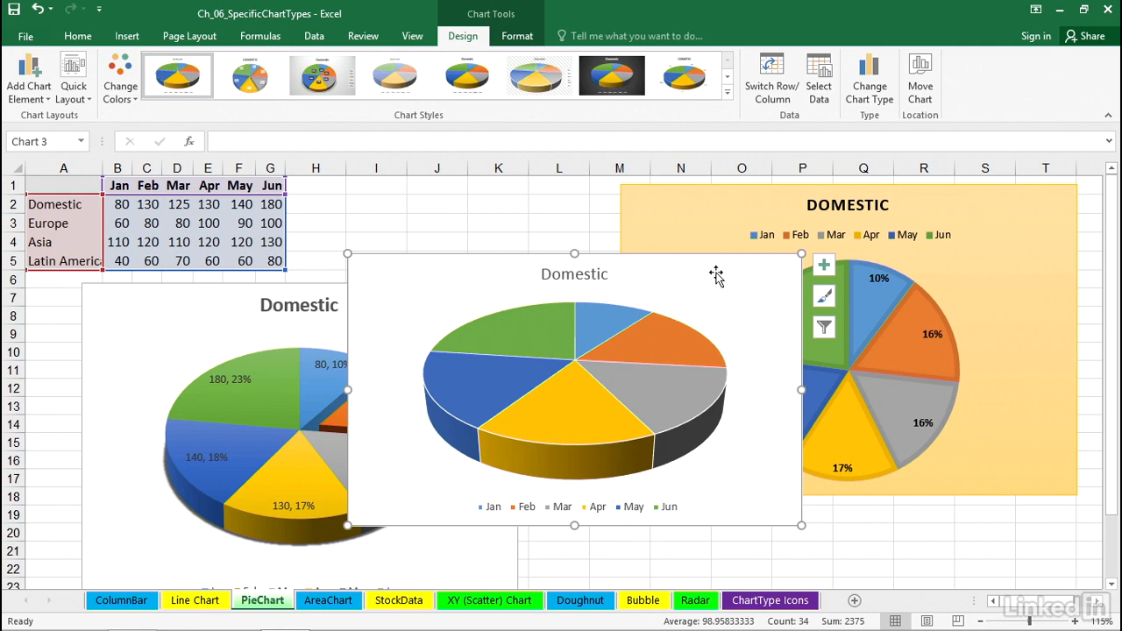
{"action": "key", "text": "Delete"}
{"action": "left_click", "coordinate": [501, 228]}
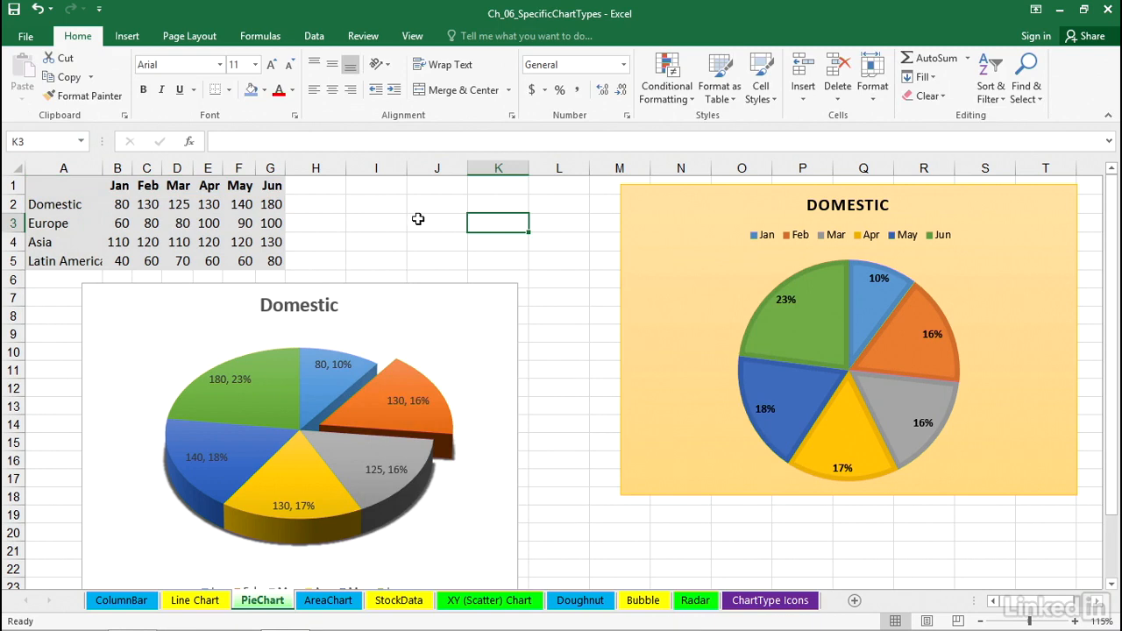
Step: Try a negative value of -130 for Domestic Feb in cell C2, and undo the entry
{"action": "left_click", "coordinate": [151, 204]}
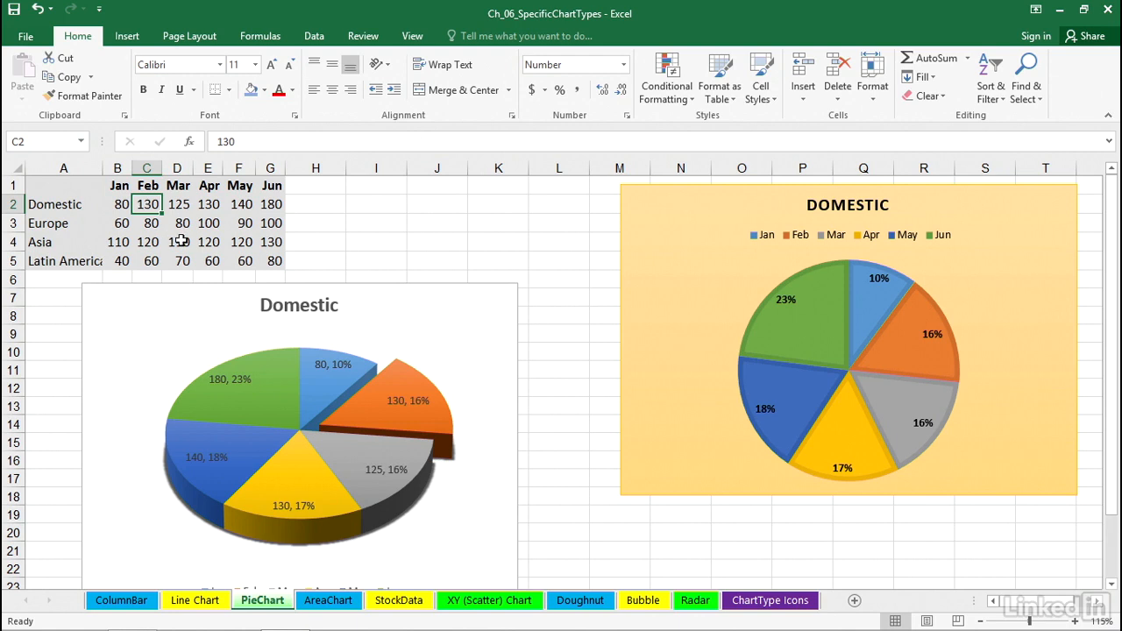
{"action": "type", "text": "-1"}
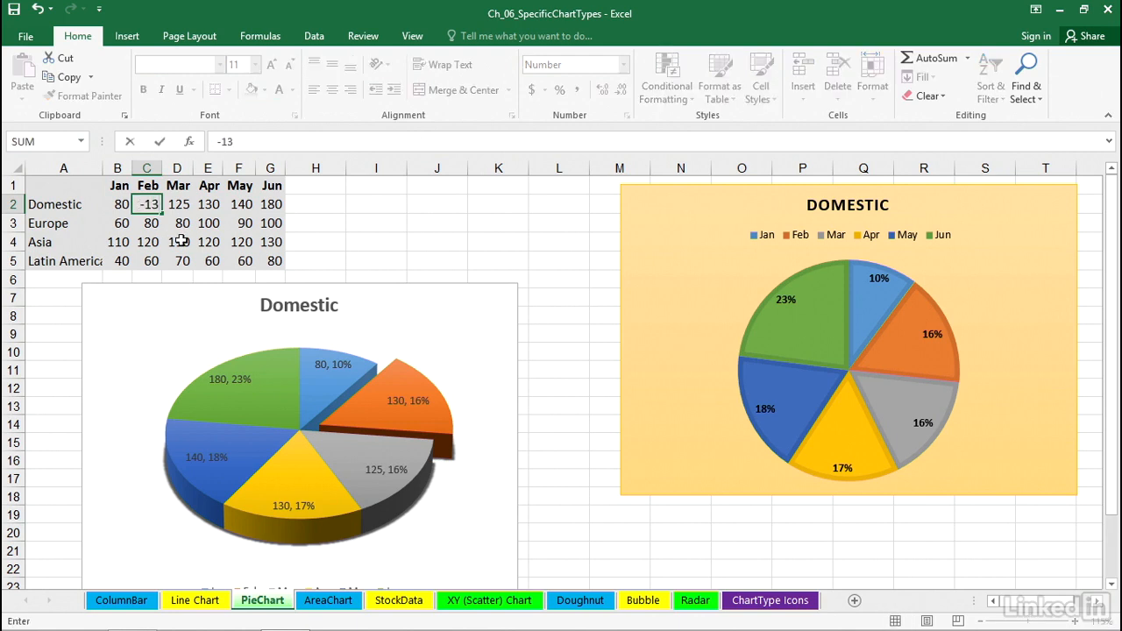
{"action": "type", "text": "30"}
{"action": "key", "text": "Return"}
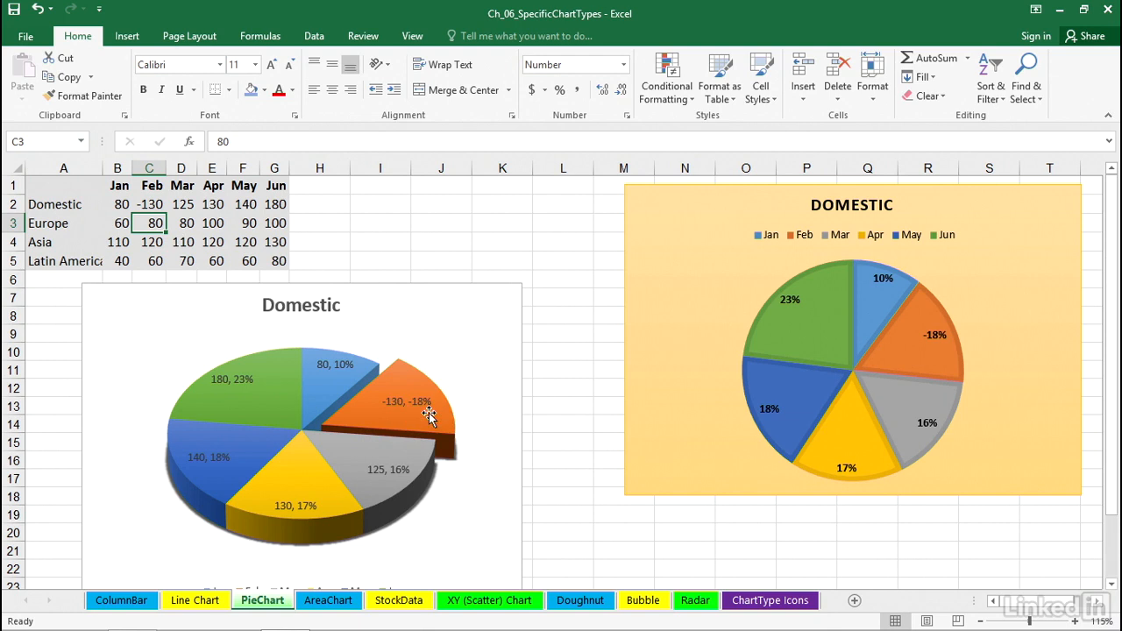
{"action": "mouse_move", "coordinate": [946, 347]}
{"action": "key", "text": "ctrl+z"}
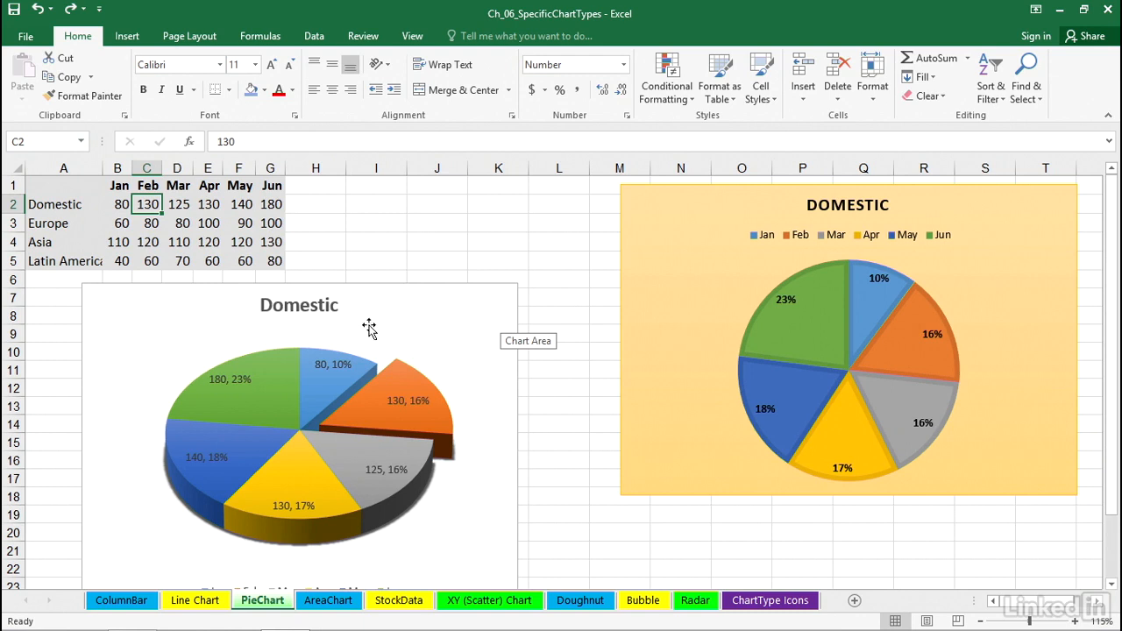
Step: Move the exploded Feb slice back into the 3-D Domestic pie
{"action": "left_click", "coordinate": [401, 375]}
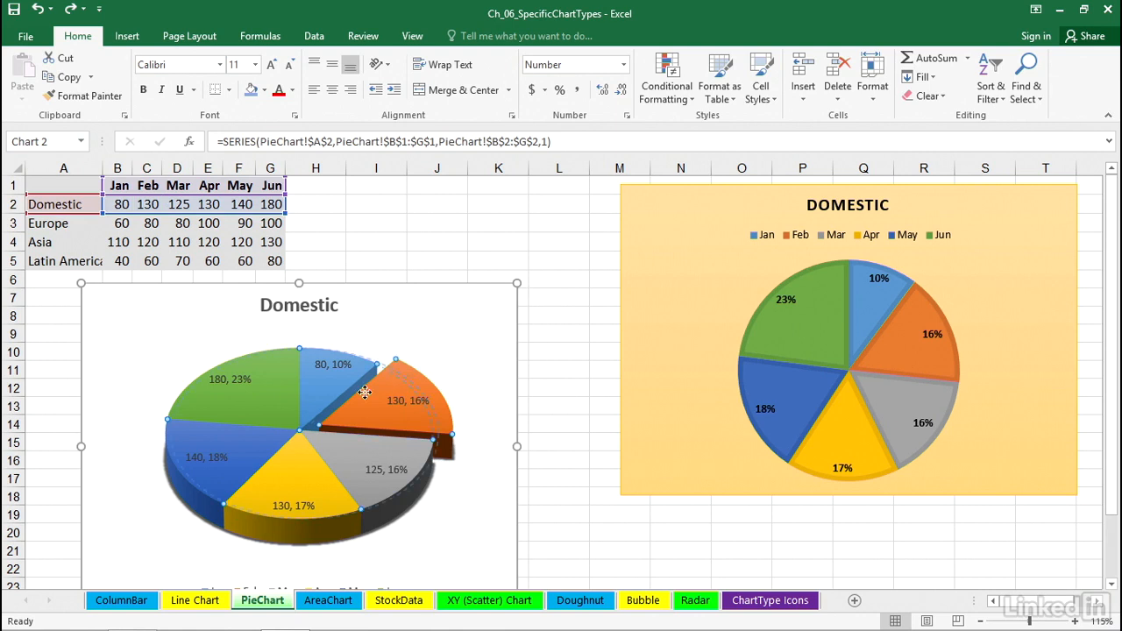
{"action": "left_click_drag", "start_coordinate": [368, 388], "coordinate": [377, 386]}
{"action": "left_click", "coordinate": [434, 324]}
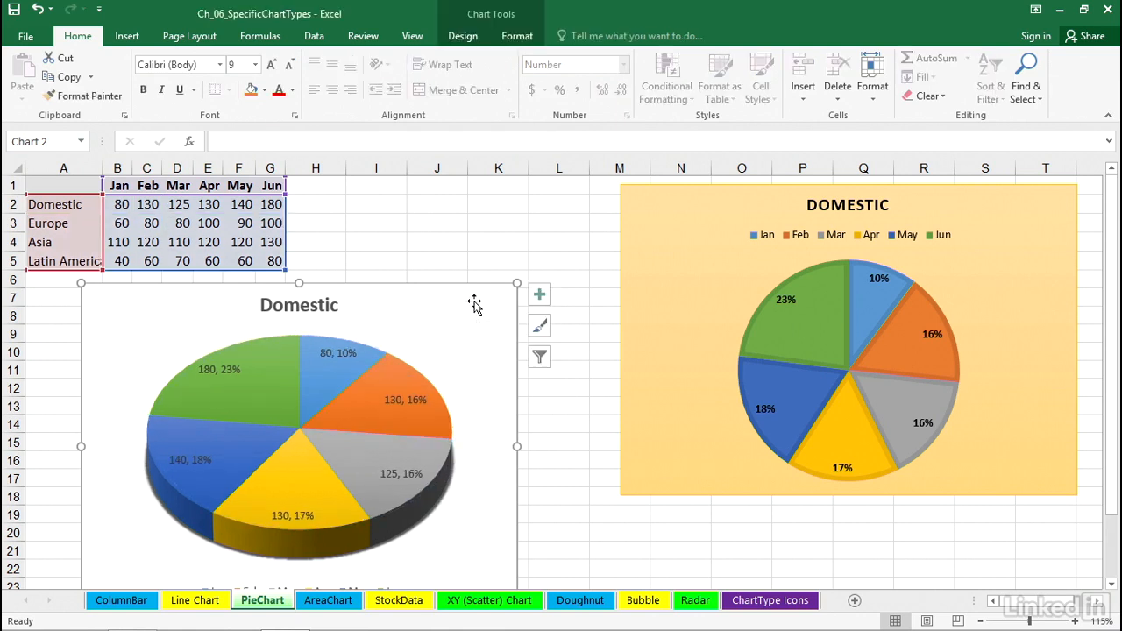
Step: Open the 3-D rotation settings for the 3-D pie's chart area and set the X rotation to 40°
{"action": "double_click", "coordinate": [473, 303]}
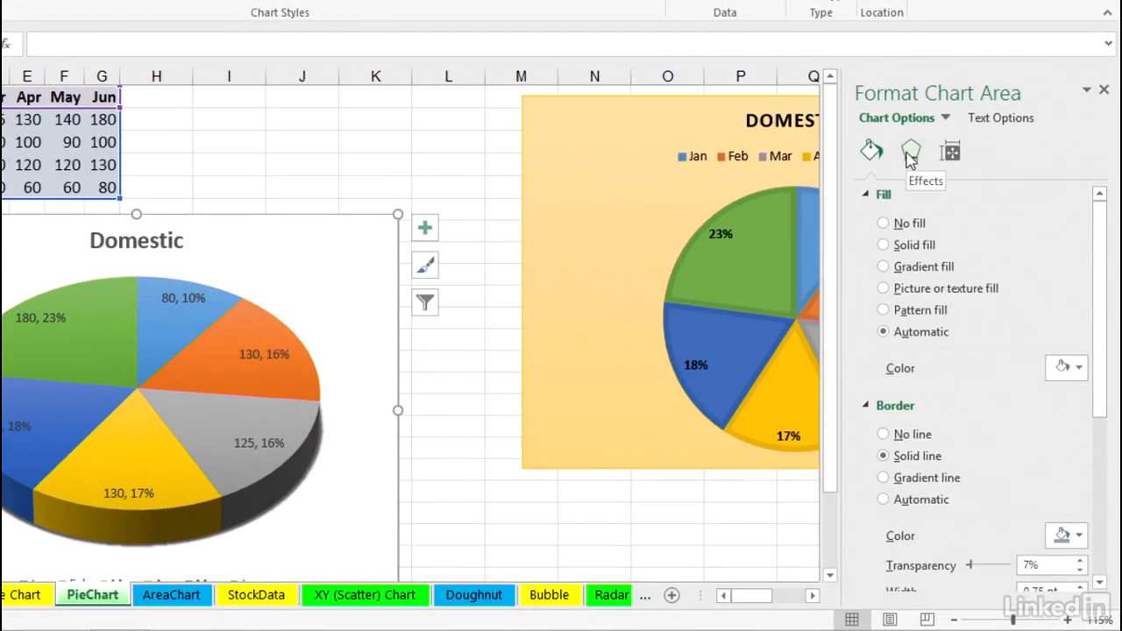
{"action": "left_click", "coordinate": [910, 155]}
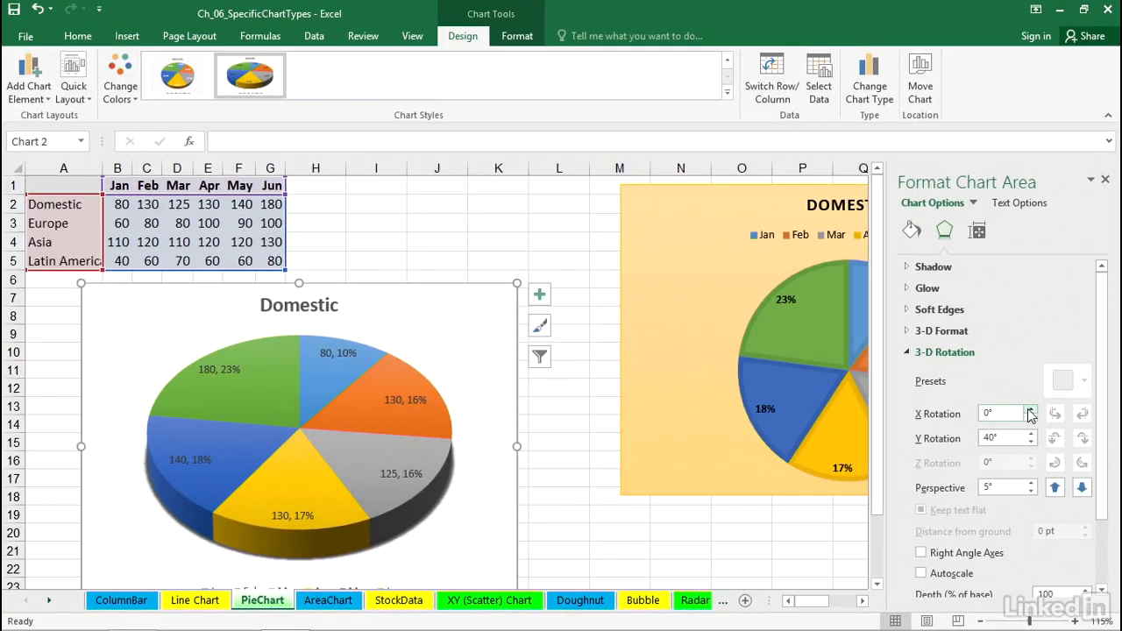
{"action": "left_click", "coordinate": [1031, 409]}
{"action": "left_click", "coordinate": [1031, 409]}
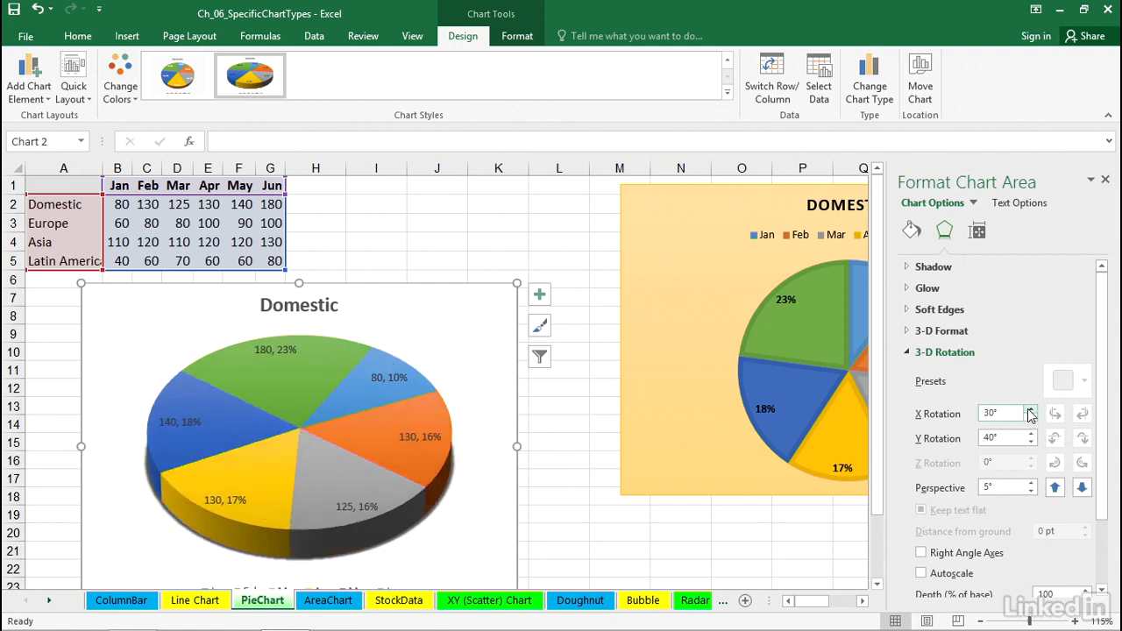
{"action": "left_click", "coordinate": [1030, 409]}
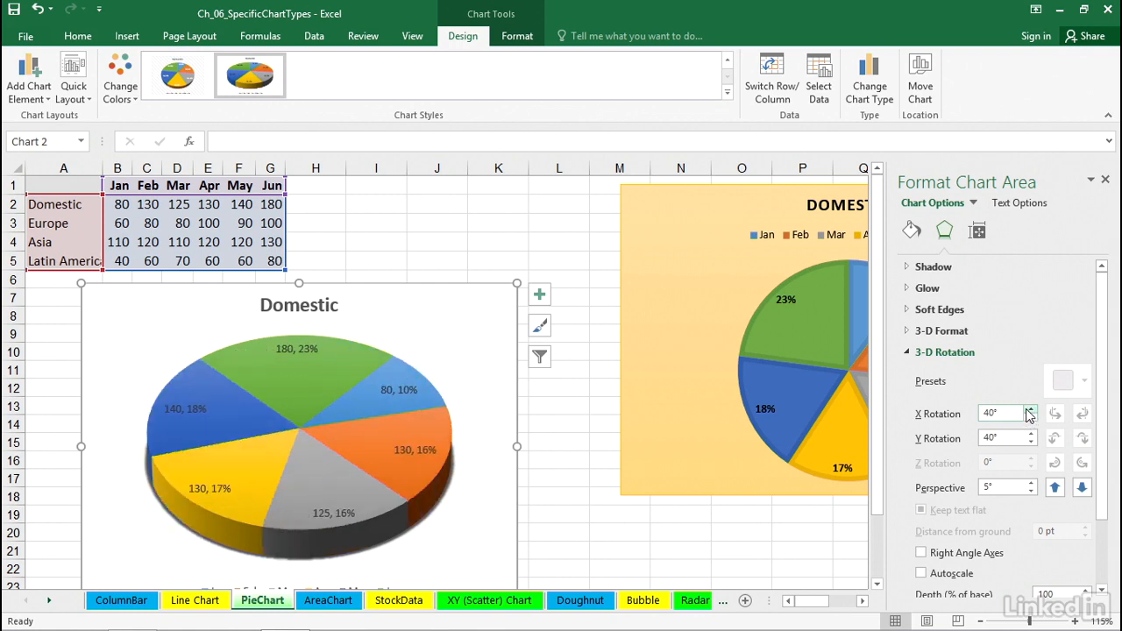
Step: Return the 3-D pie's X rotation to 0°
{"action": "left_click", "coordinate": [1031, 419]}
{"action": "left_click", "coordinate": [1031, 419]}
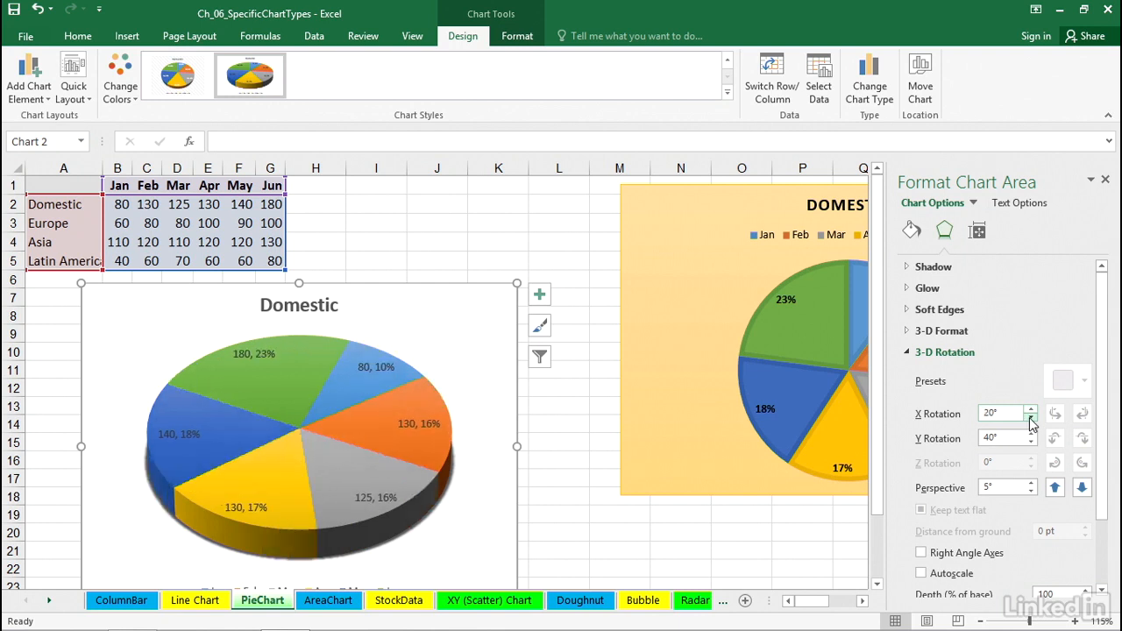
{"action": "left_click", "coordinate": [1031, 419]}
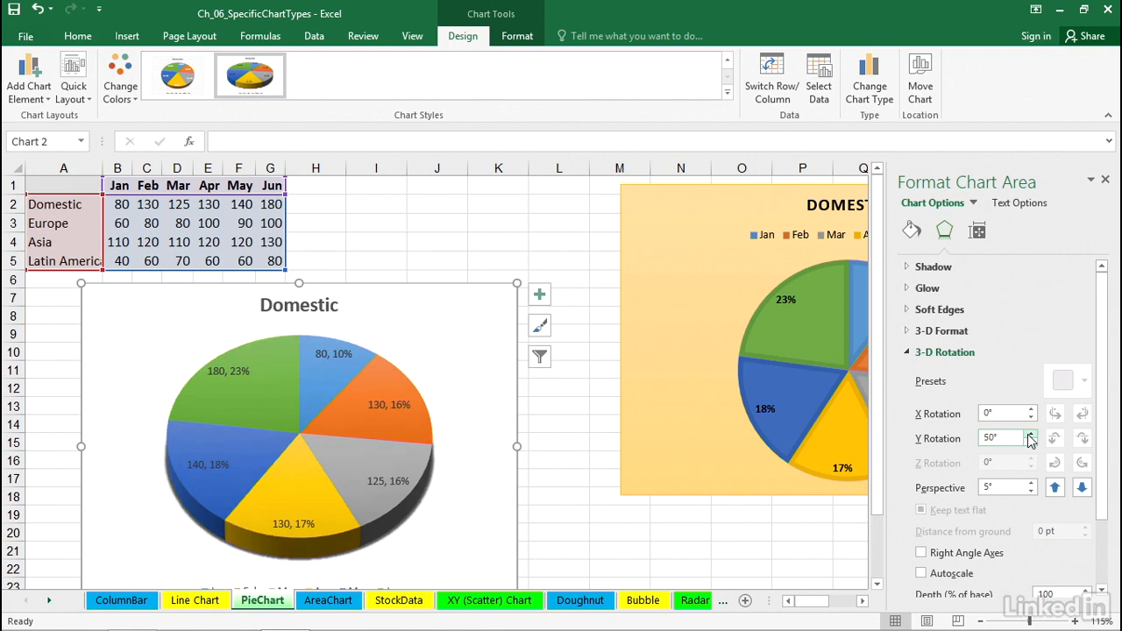
Step: Lower the 3-D pie's Y rotation to 10°, and restore it to 40°
{"action": "left_click", "coordinate": [1031, 443]}
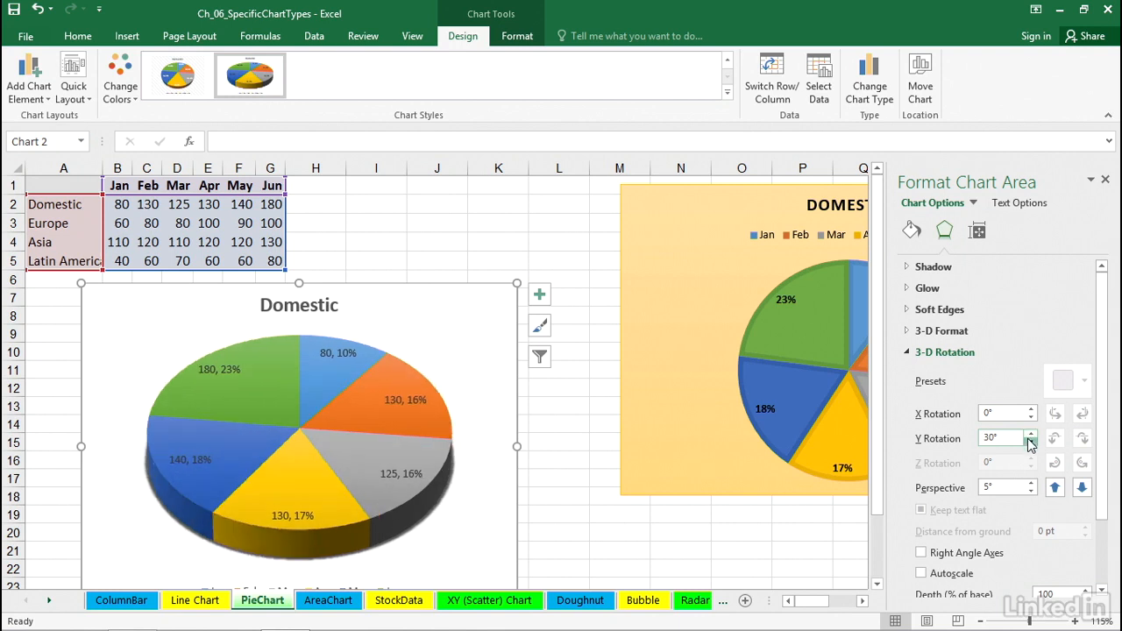
{"action": "left_click", "coordinate": [1031, 443]}
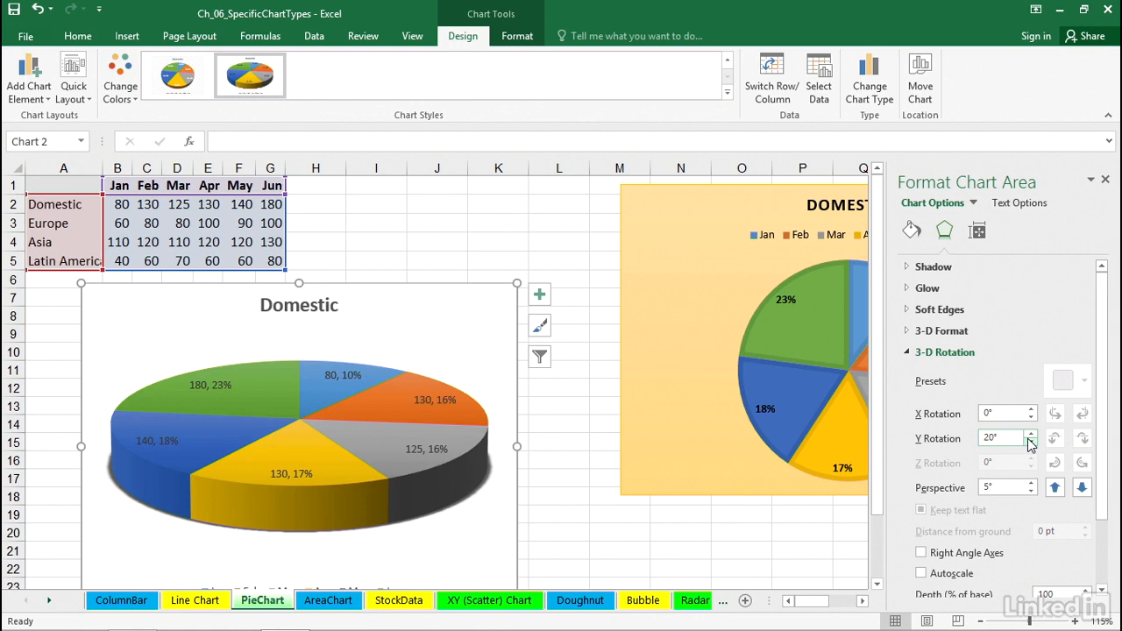
{"action": "left_click", "coordinate": [1031, 444]}
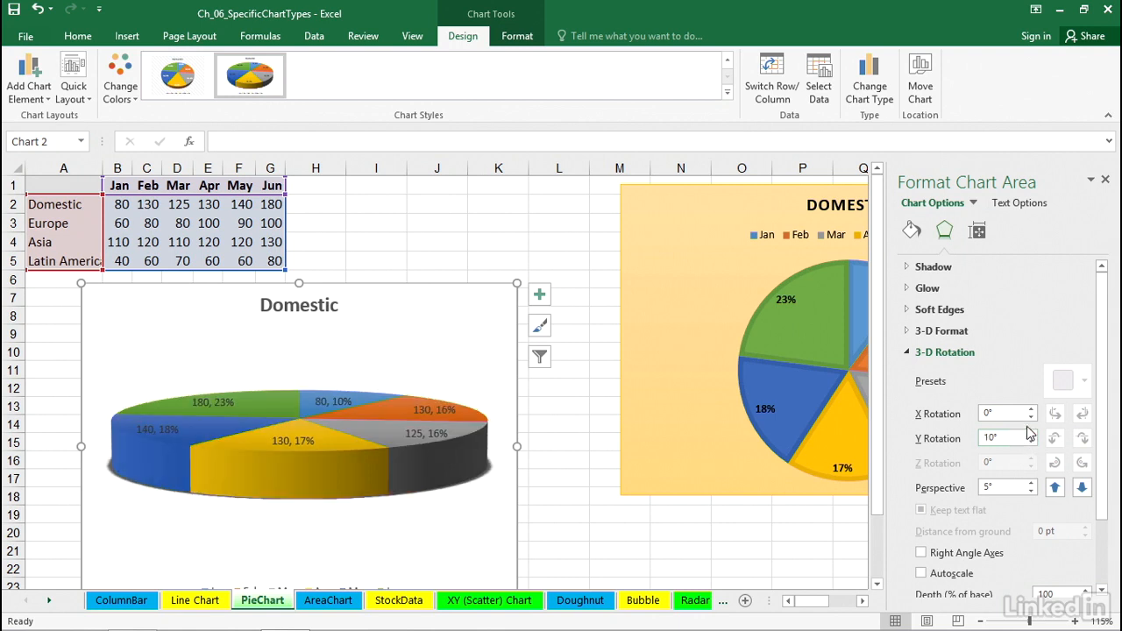
{"action": "left_click", "coordinate": [1032, 435]}
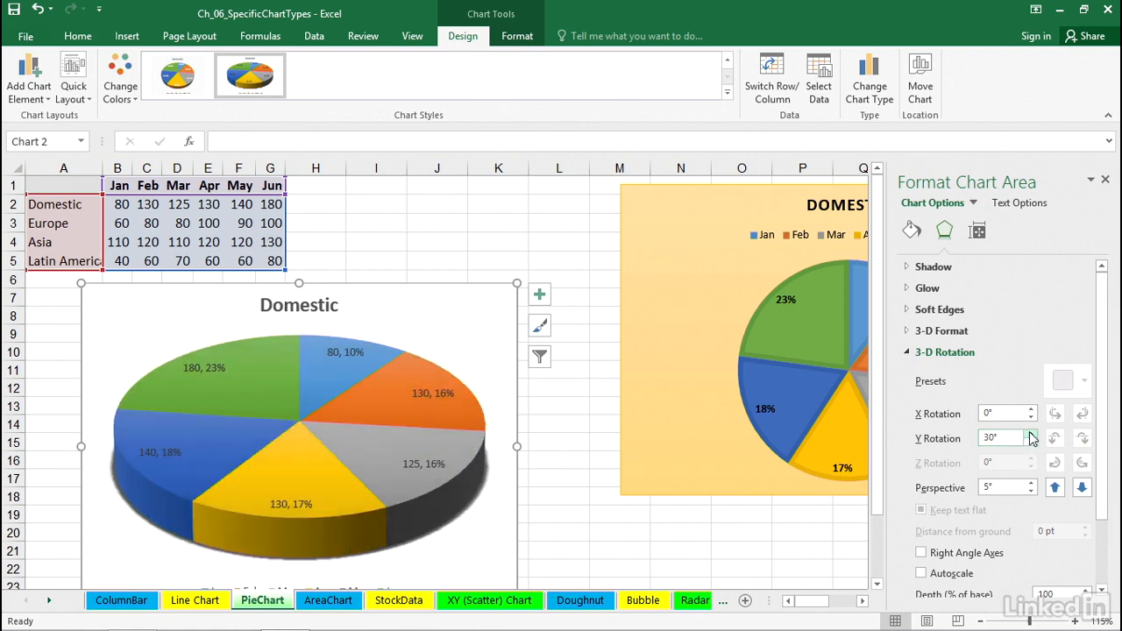
Step: Increase the 3-D pie's perspective to 45°
{"action": "left_click", "coordinate": [1031, 483]}
{"action": "left_click", "coordinate": [1032, 483]}
{"action": "left_click", "coordinate": [1032, 483]}
{"action": "left_click", "coordinate": [1032, 483]}
{"action": "left_click", "coordinate": [1031, 483]}
{"action": "left_click", "coordinate": [1031, 483]}
{"action": "left_click", "coordinate": [1032, 483]}
{"action": "left_click", "coordinate": [1032, 483]}
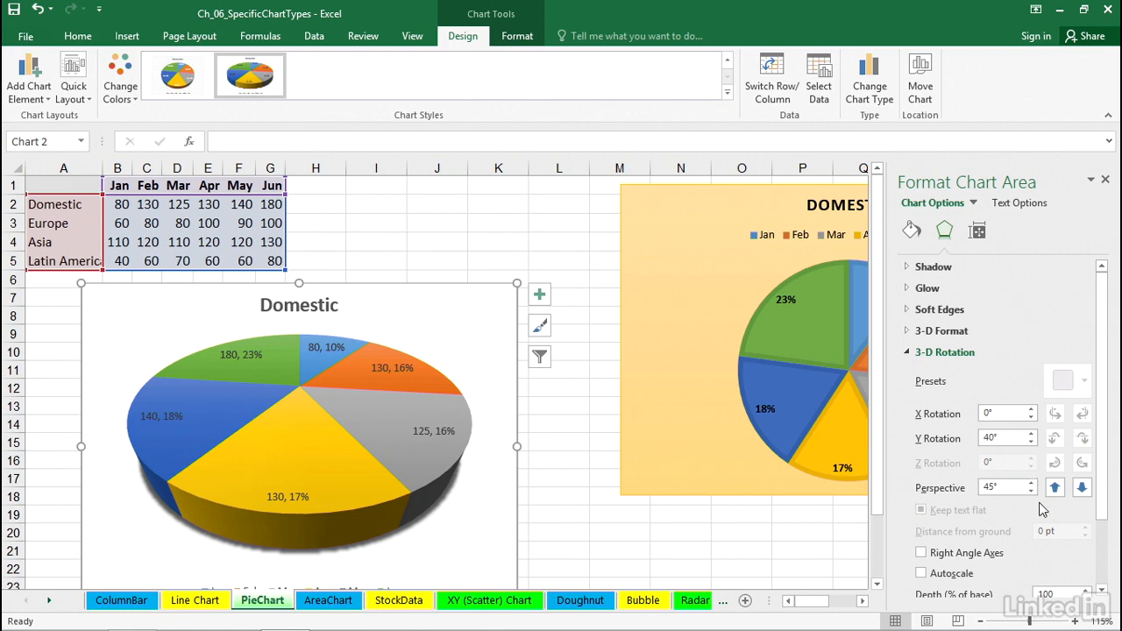
Step: Reduce the 3-D pie's perspective to 15°
{"action": "left_click", "coordinate": [1031, 492]}
{"action": "left_click", "coordinate": [1031, 492]}
{"action": "left_click", "coordinate": [1032, 493]}
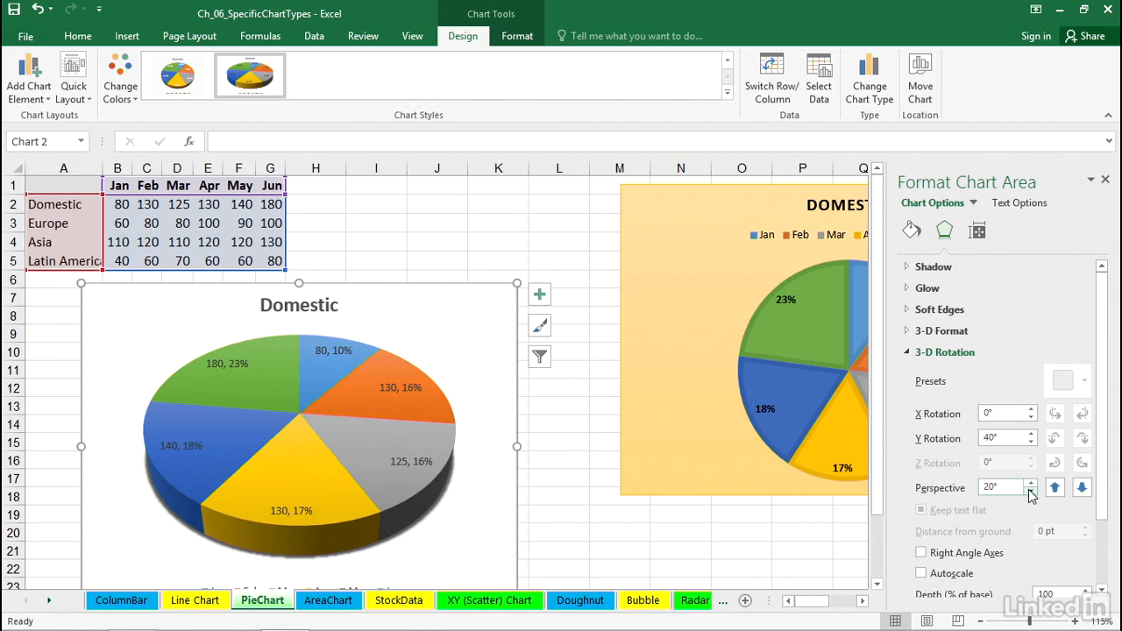
{"action": "left_click", "coordinate": [1032, 492]}
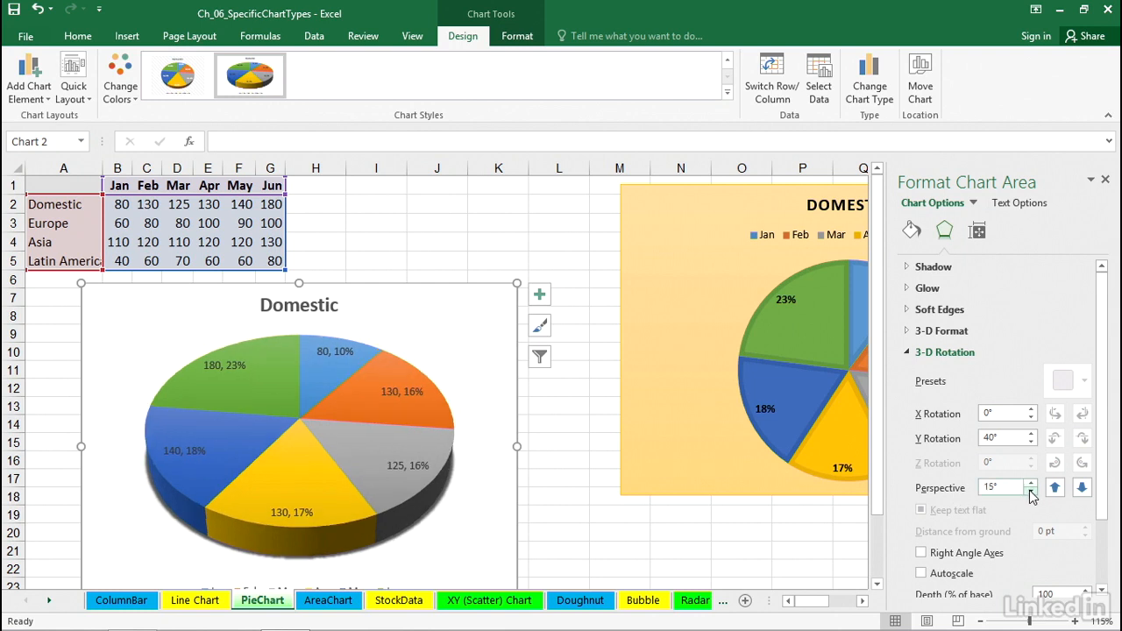
Step: Flatten the 3-D pie by reducing its height to 5% of base
{"action": "scroll", "coordinate": [1018, 452], "scroll_direction": "down", "scroll_amount": 1}
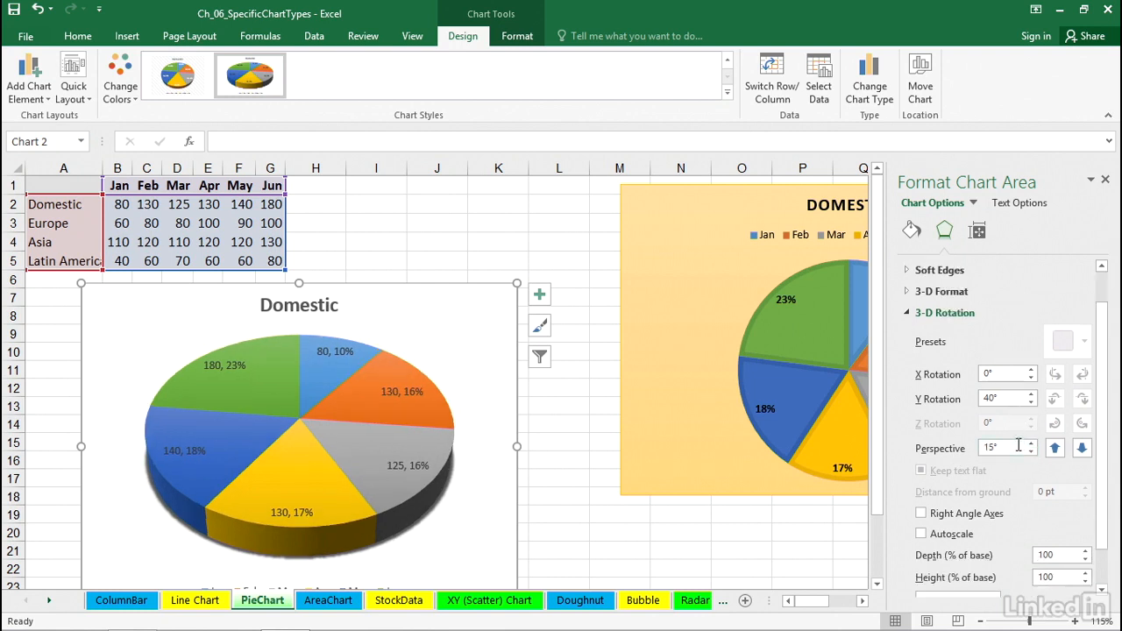
{"action": "scroll", "coordinate": [1017, 445], "scroll_direction": "down", "scroll_amount": 1}
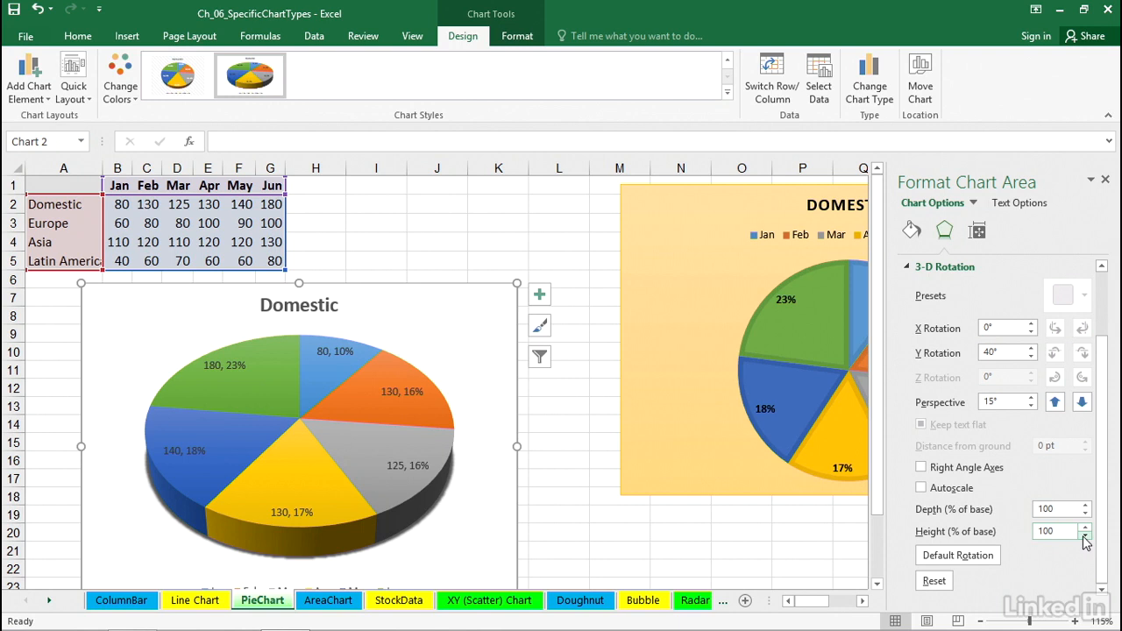
{"action": "left_click", "coordinate": [1085, 537]}
{"action": "left_click", "coordinate": [1085, 537]}
{"action": "left_click", "coordinate": [1086, 537]}
{"action": "left_click", "coordinate": [1085, 537]}
{"action": "left_click", "coordinate": [1086, 538]}
{"action": "left_click", "coordinate": [1085, 537]}
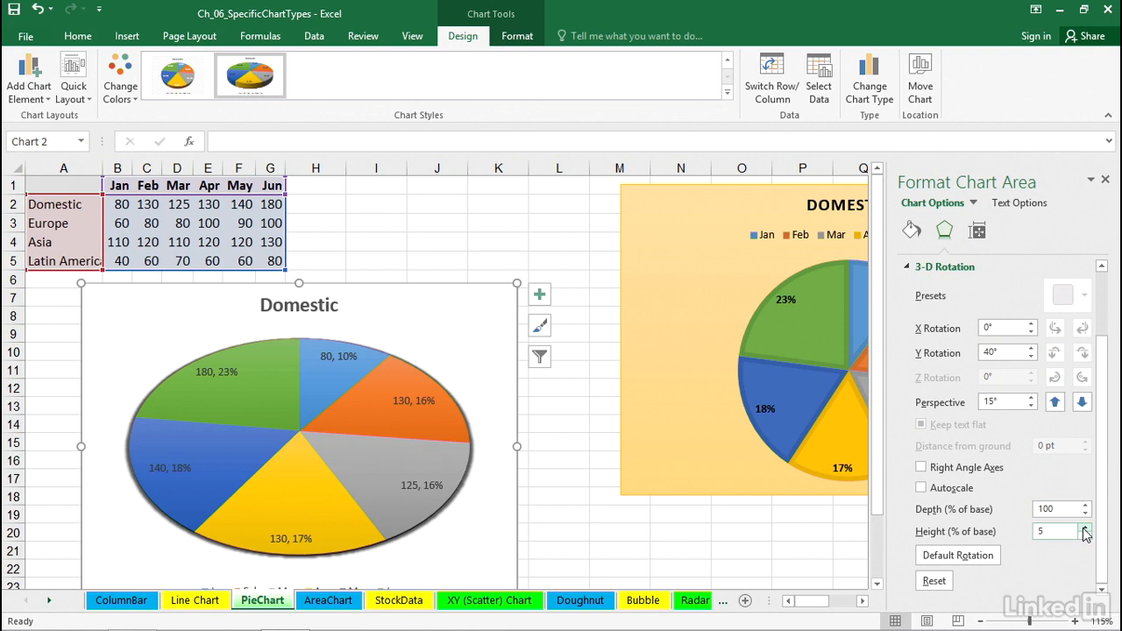
Step: Thicken the 3-D pie by raising its height to 180% of base
{"action": "left_click", "coordinate": [1085, 529]}
{"action": "left_click_drag", "start_coordinate": [1085, 529], "coordinate": [1086, 537]}
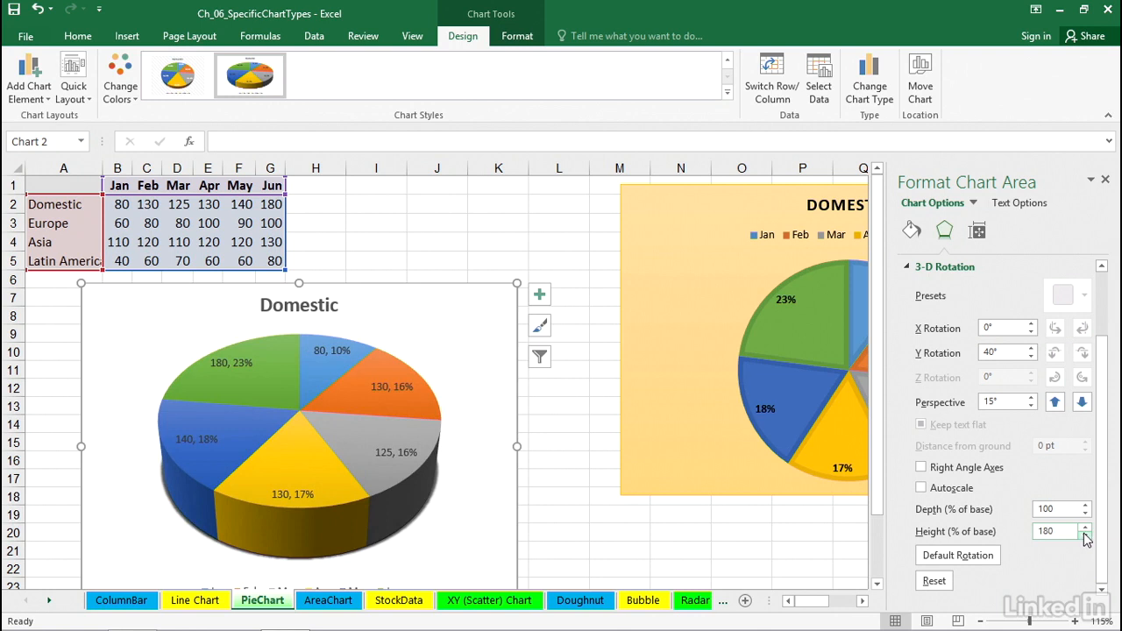
{"action": "left_click", "coordinate": [429, 400]}
{"action": "left_click", "coordinate": [412, 397]}
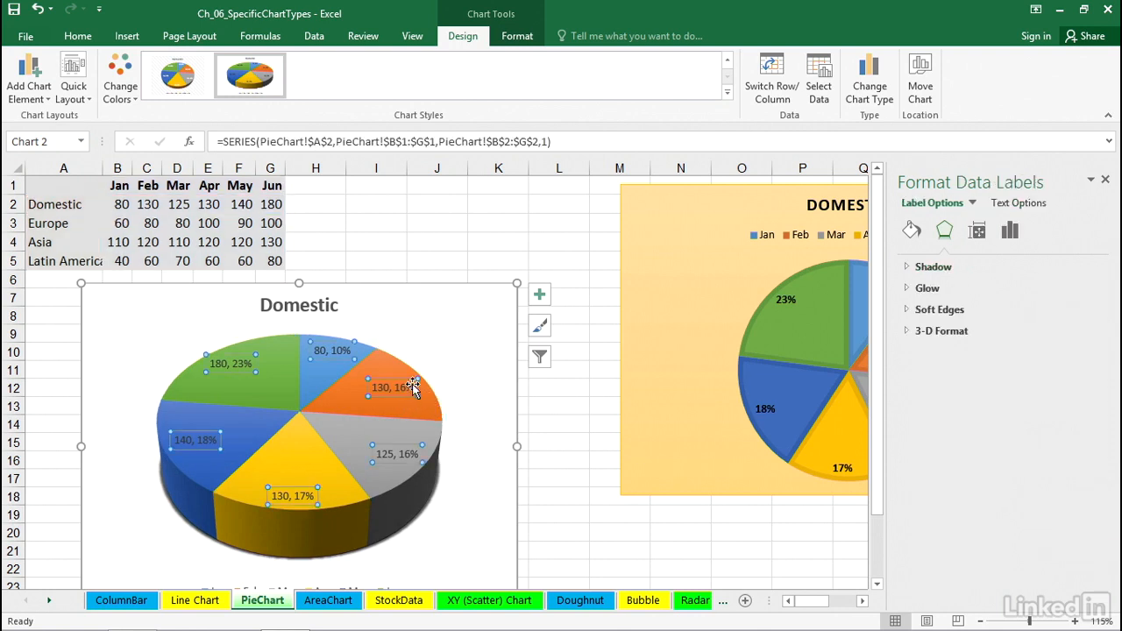
{"action": "left_click", "coordinate": [345, 397]}
{"action": "mouse_move", "coordinate": [345, 397]}
{"action": "left_mouse_down"}
{"action": "mouse_move", "coordinate": [361, 392]}
{"action": "mouse_move", "coordinate": [342, 394]}
{"action": "left_mouse_up"}
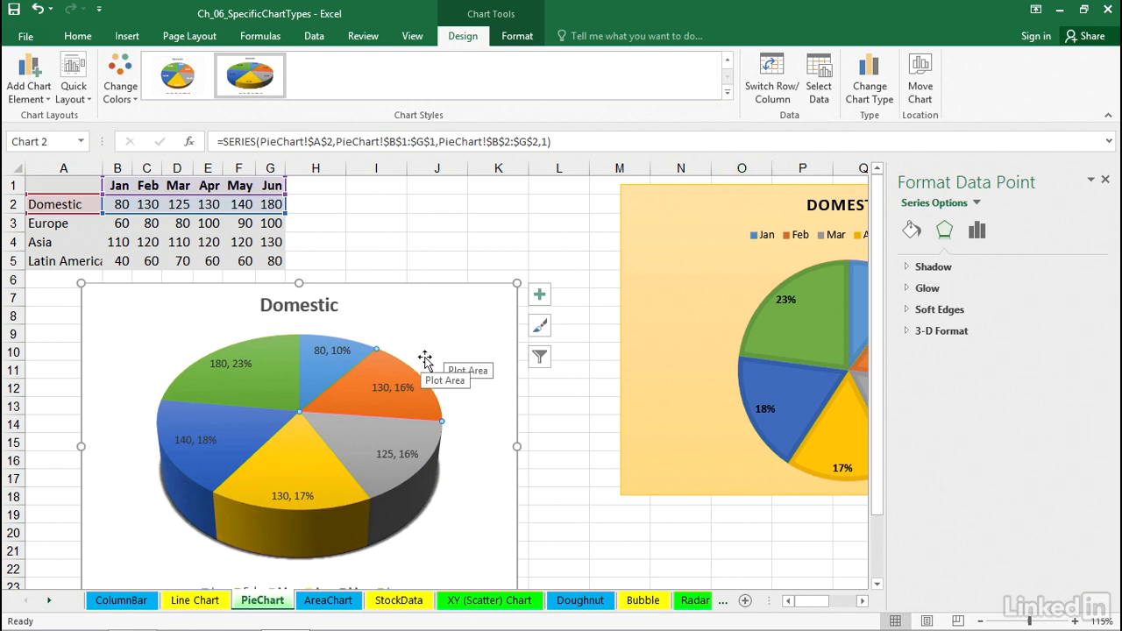
Step: Close the formatting pane and move the 3-D pie chart up to about row 4 so its legend shows
{"action": "left_click", "coordinate": [1103, 180]}
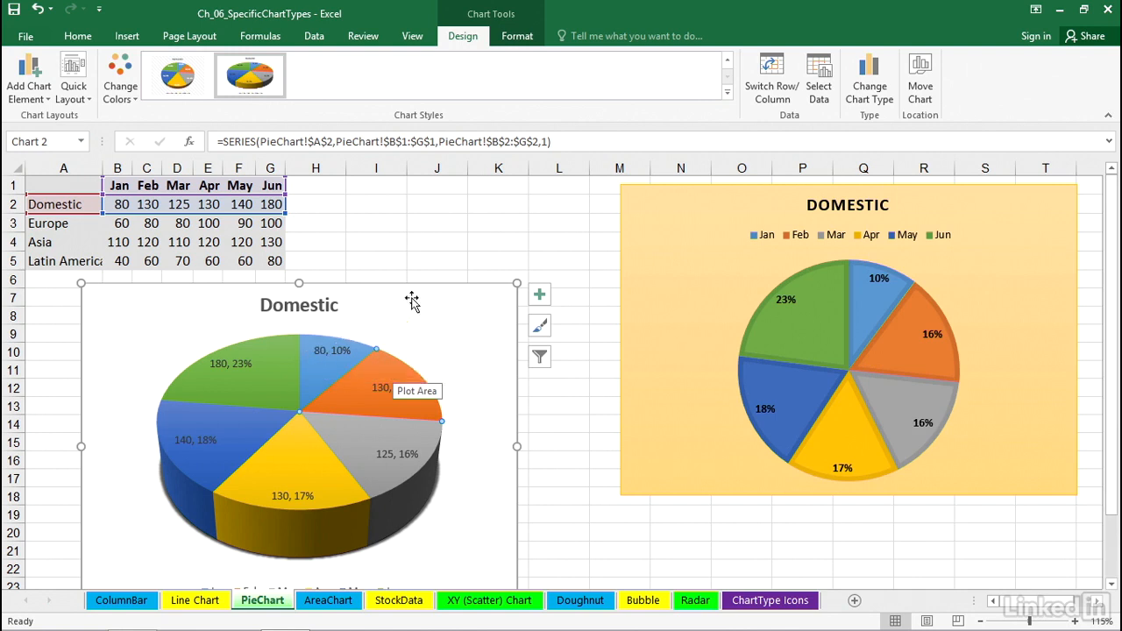
{"action": "left_click_drag", "start_coordinate": [411, 296], "coordinate": [424, 257]}
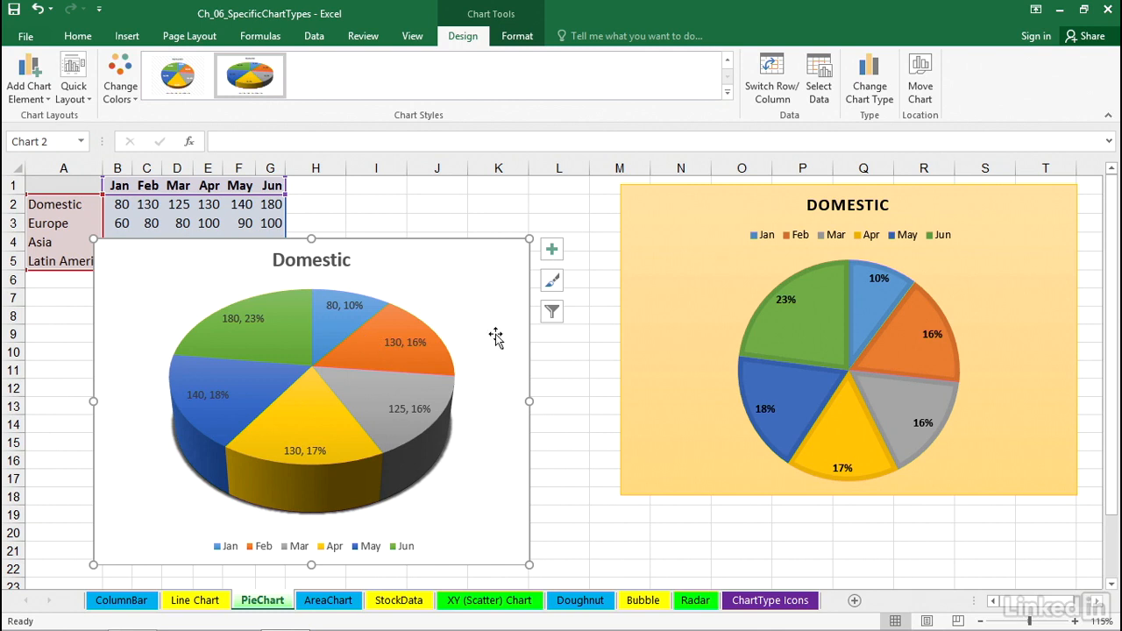
Step: Add the category name to the 3-D pie's data labels through the detailed label options
{"action": "left_click", "coordinate": [552, 250]}
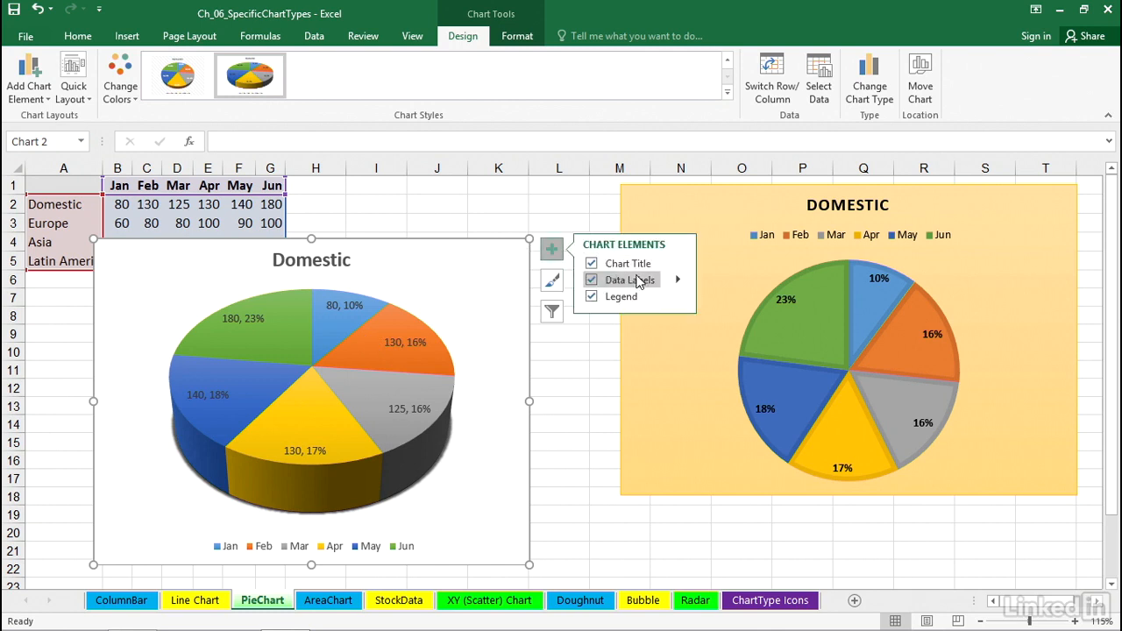
{"action": "left_click", "coordinate": [678, 281]}
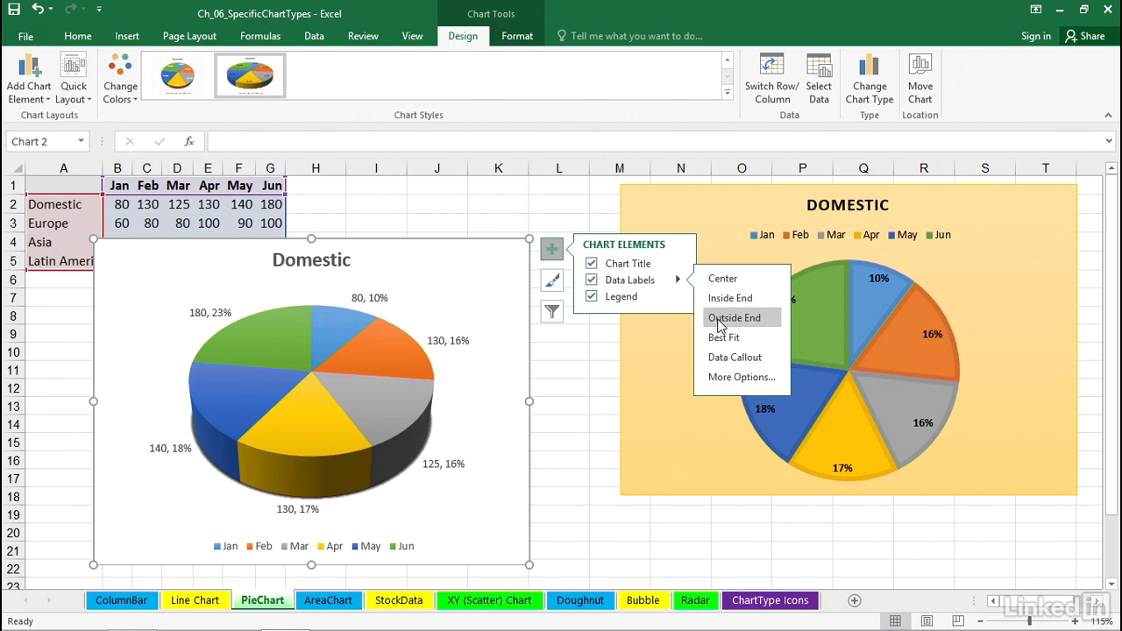
{"action": "left_click", "coordinate": [719, 377]}
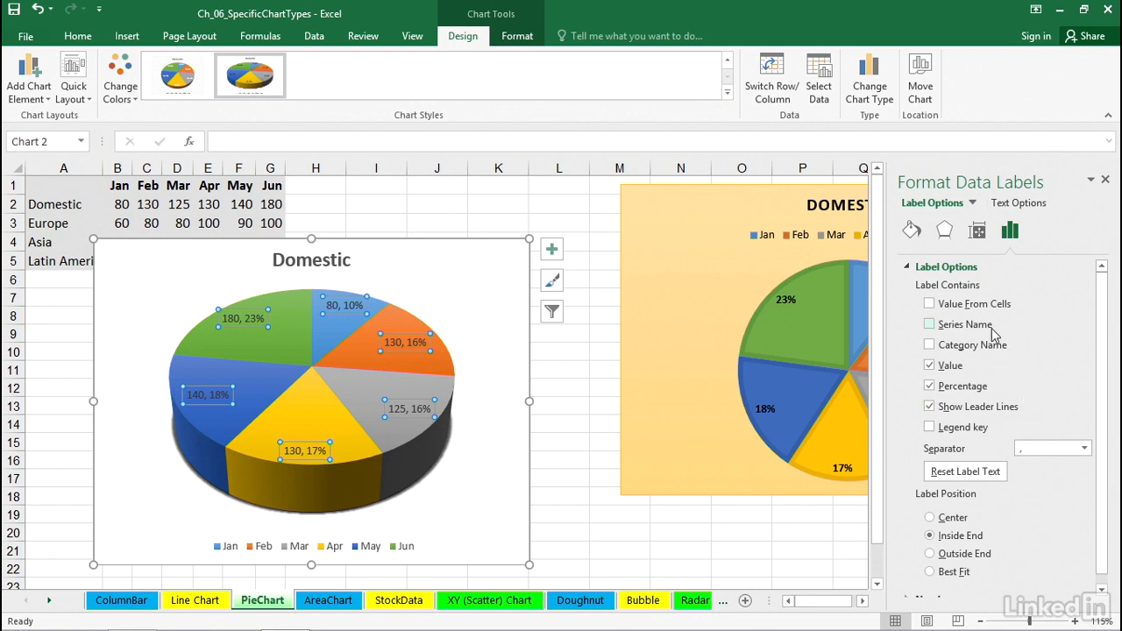
{"action": "left_click", "coordinate": [930, 325]}
{"action": "left_click", "coordinate": [929, 345]}
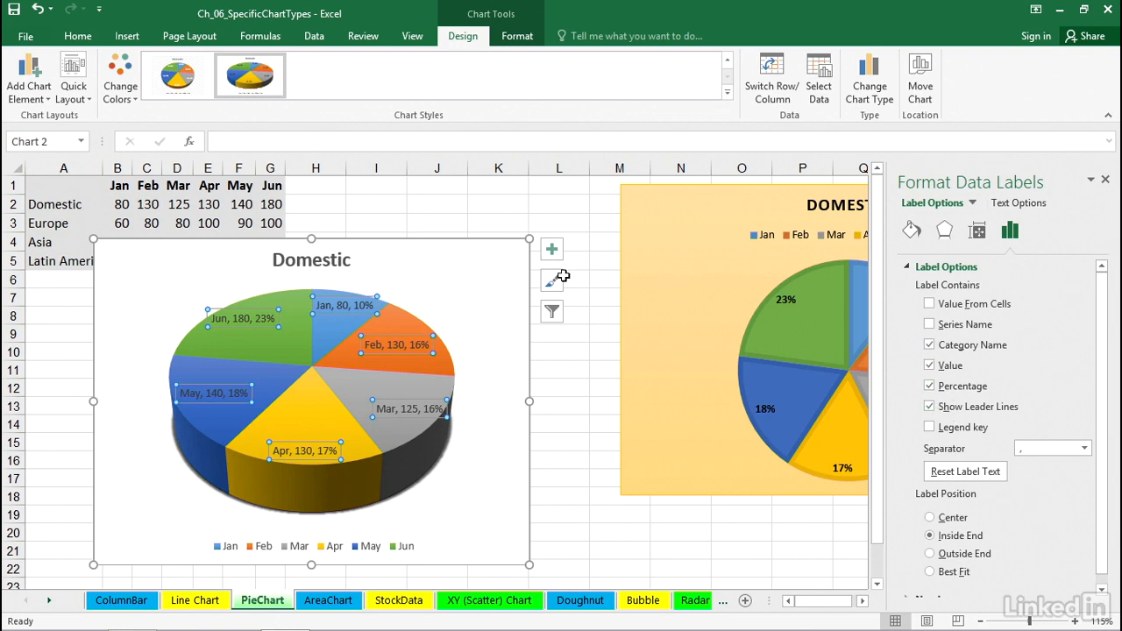
{"action": "left_click", "coordinate": [472, 278]}
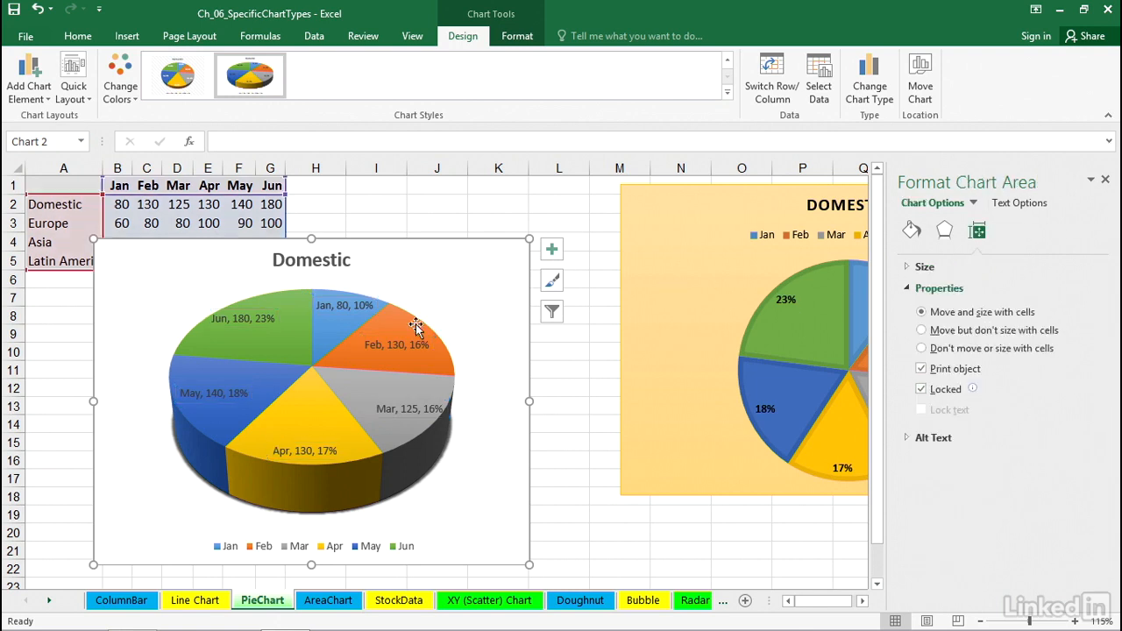
Step: Move the Feb label outside the pie to the upper right and the Mar label outside to the lower right
{"action": "left_click", "coordinate": [392, 345]}
{"action": "left_click", "coordinate": [392, 337]}
{"action": "left_click_drag", "start_coordinate": [392, 337], "coordinate": [477, 268]}
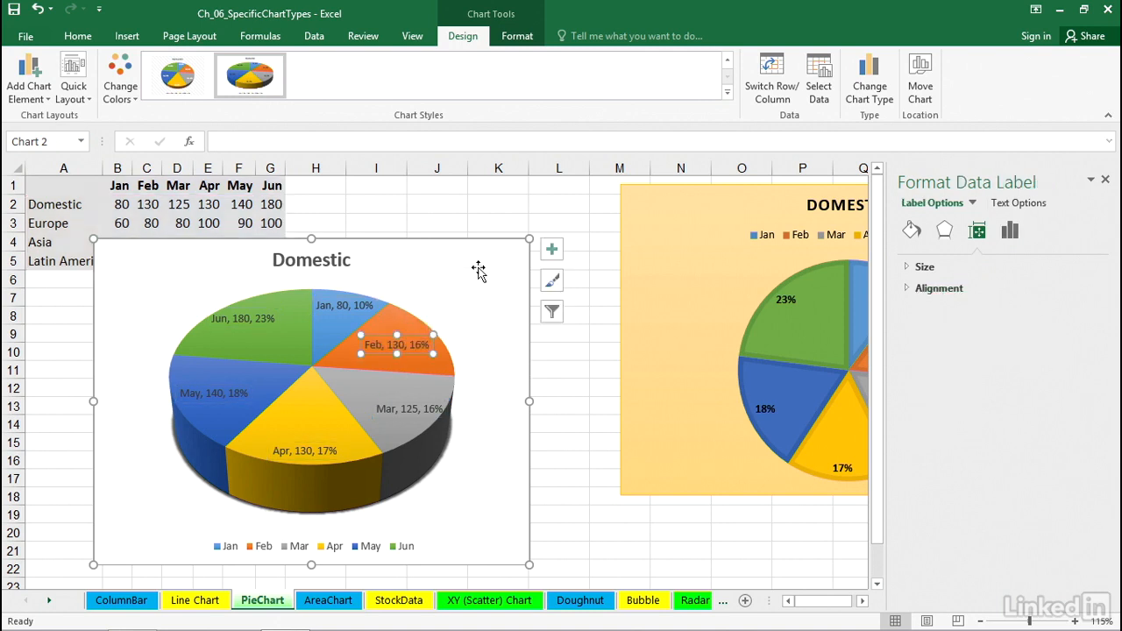
{"action": "left_click", "coordinate": [409, 404]}
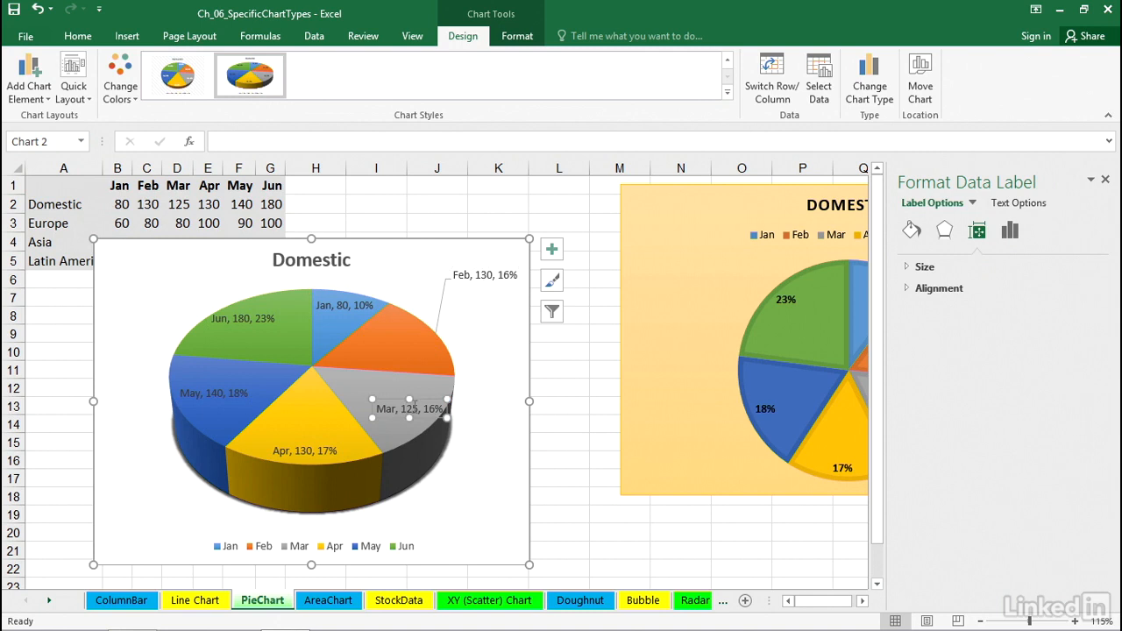
{"action": "left_click_drag", "start_coordinate": [421, 400], "coordinate": [482, 491]}
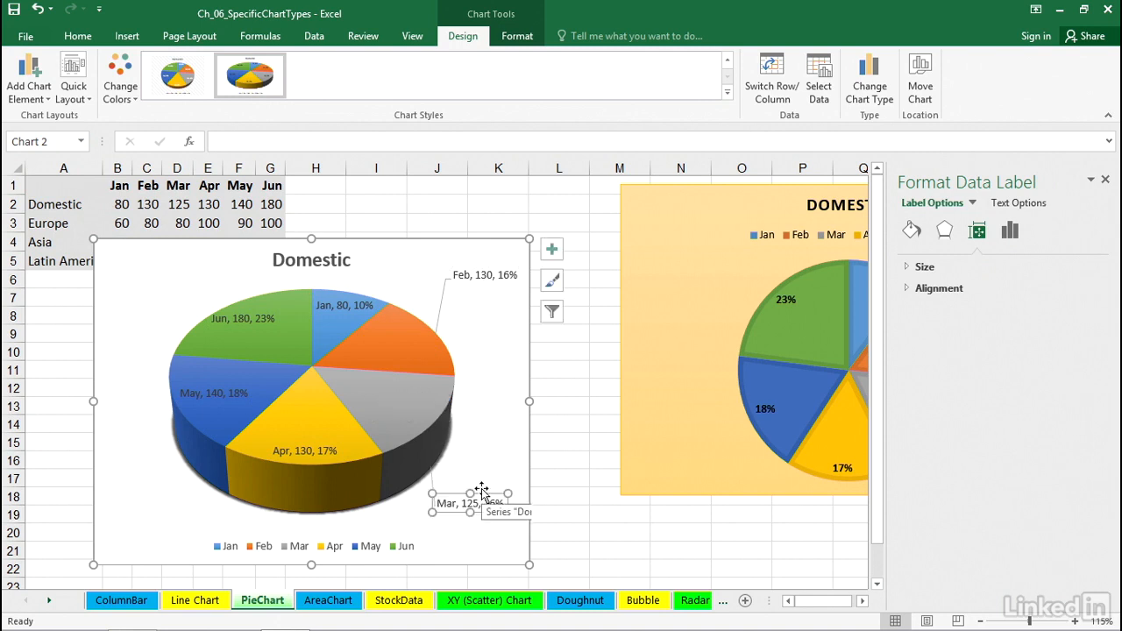
{"action": "left_click", "coordinate": [474, 345]}
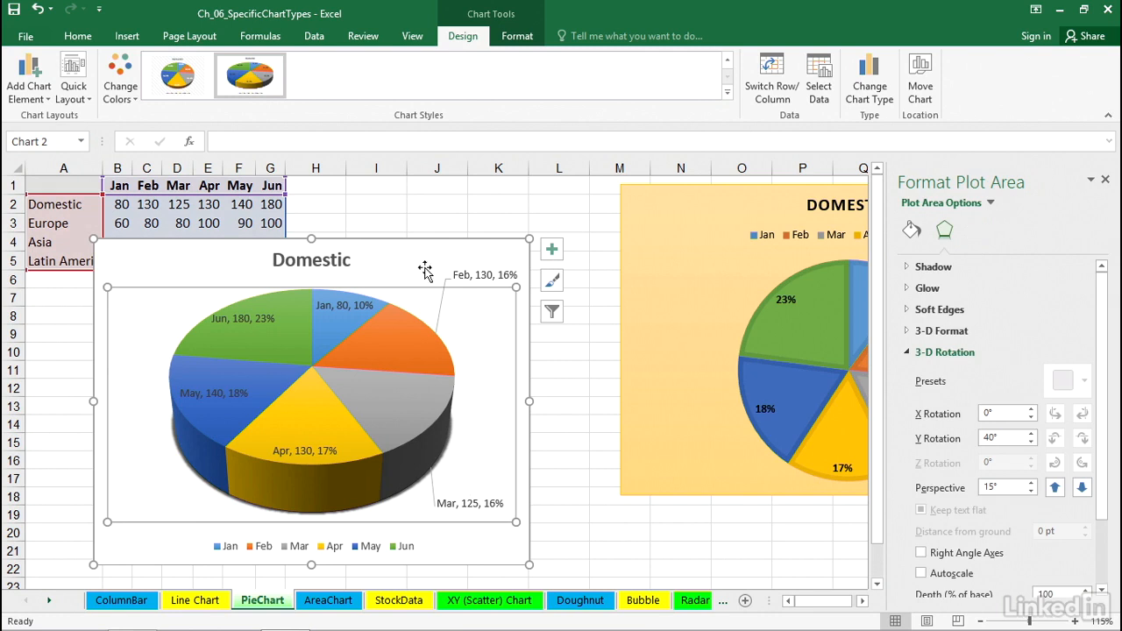
Step: Move the Jan data label outside the pie, just to the right of the chart title
{"action": "left_click", "coordinate": [356, 307]}
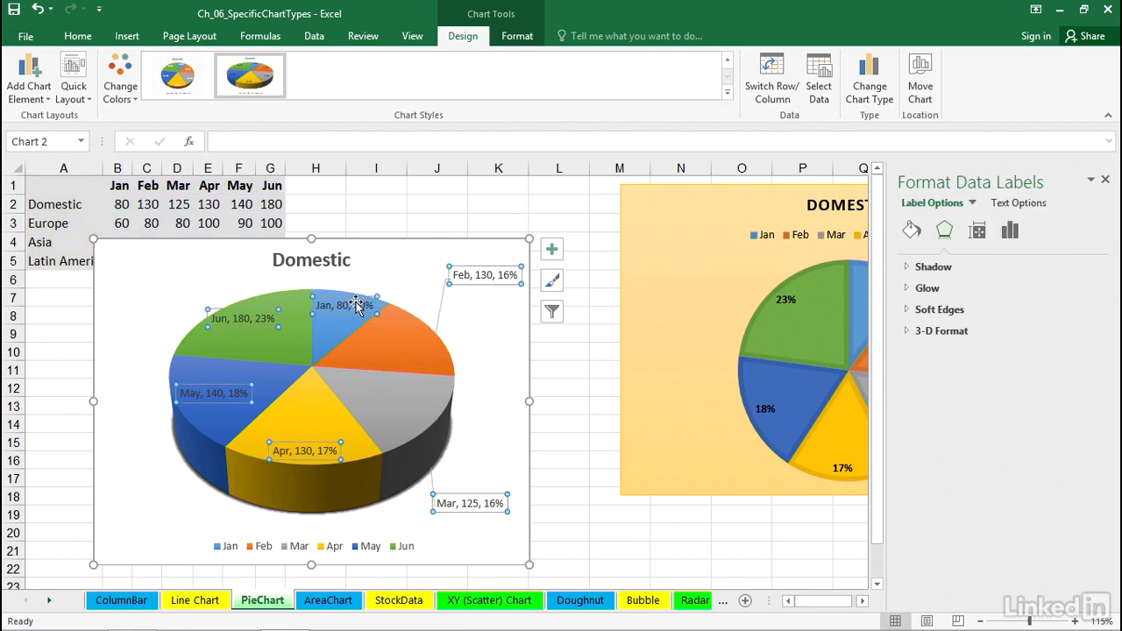
{"action": "left_click", "coordinate": [359, 299]}
{"action": "left_click_drag", "start_coordinate": [359, 299], "coordinate": [405, 255]}
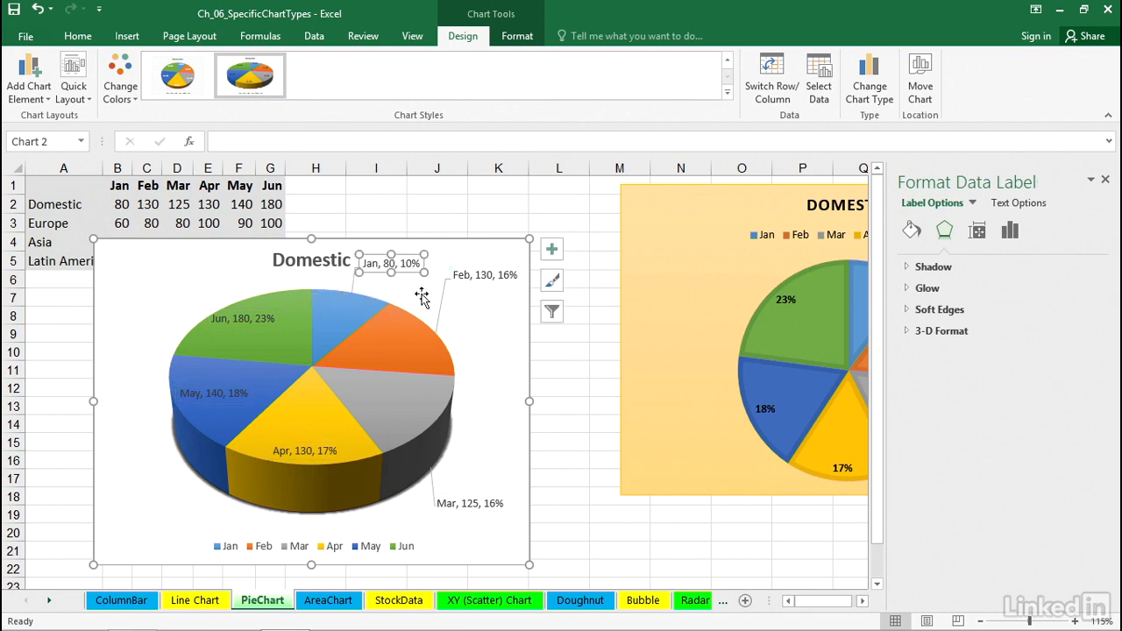
{"action": "left_click", "coordinate": [413, 296]}
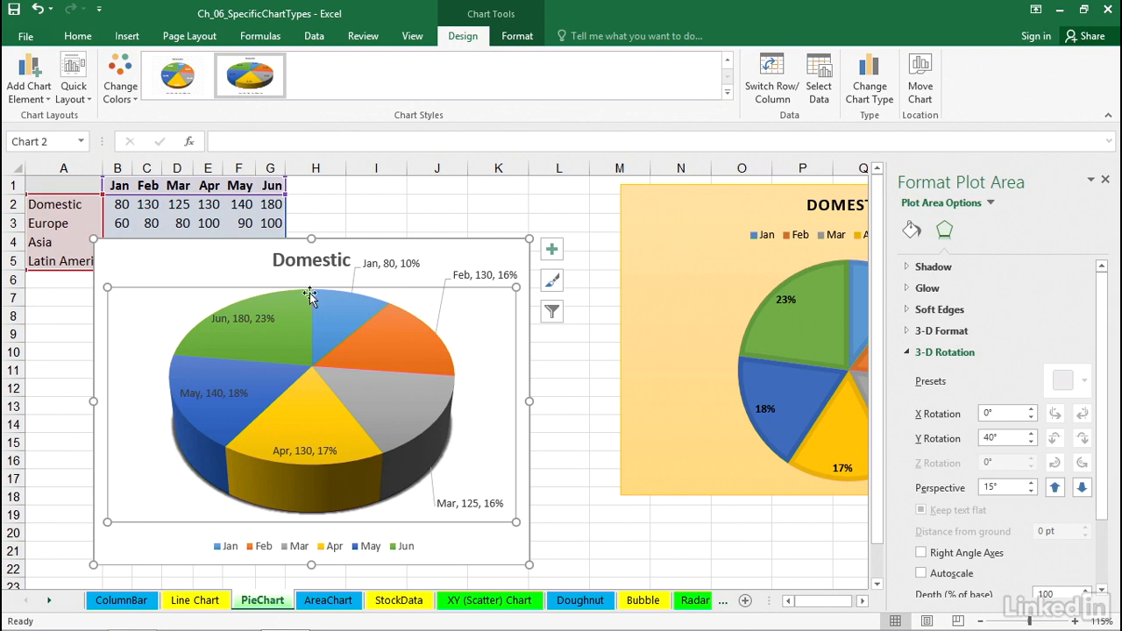
{"action": "mouse_move", "coordinate": [219, 353]}
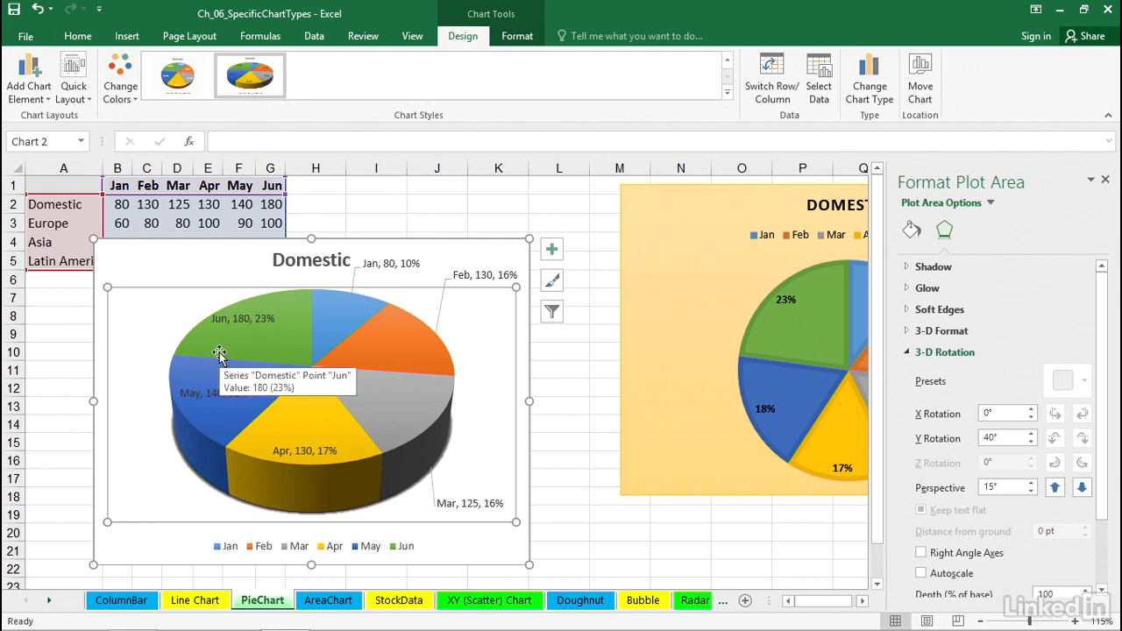
{"action": "key", "text": "Escape"}
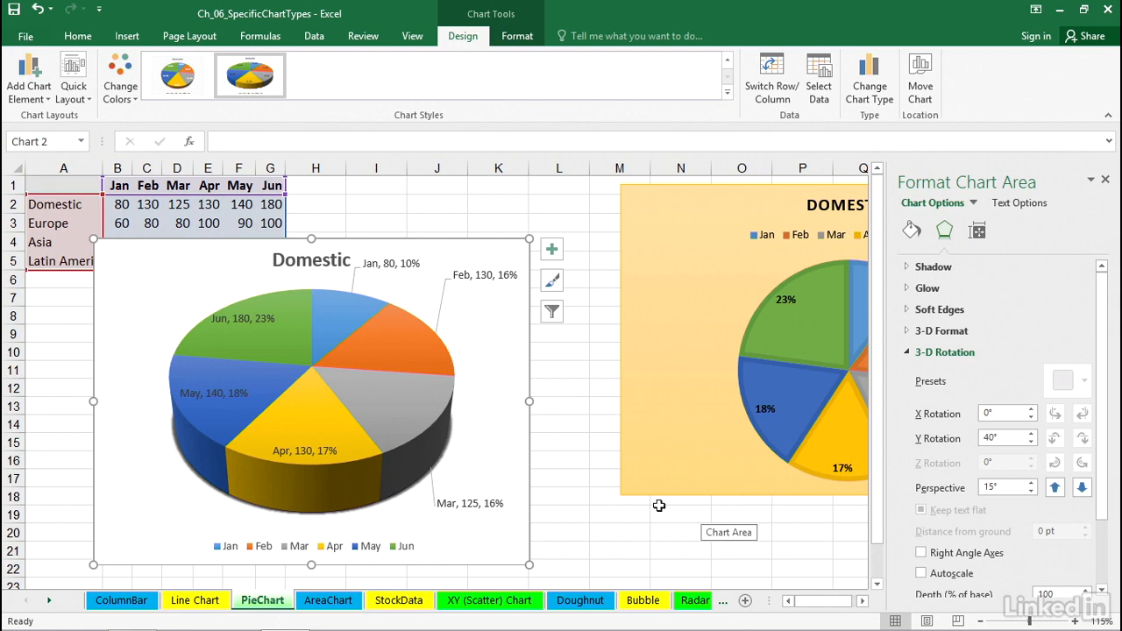
Step: Undo the moves of the Jan, Mar and Feb data labels and reselect the 3-D pie's chart area
{"action": "key", "text": "ctrl+z"}
{"action": "key", "text": "ctrl+z"}
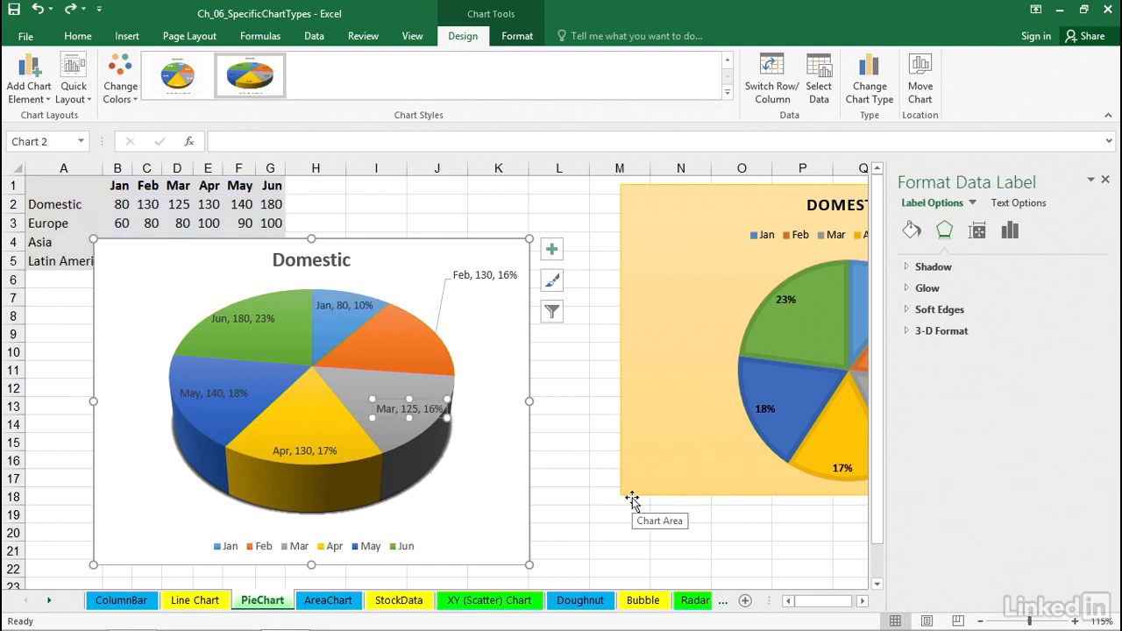
{"action": "key", "text": "ctrl+z"}
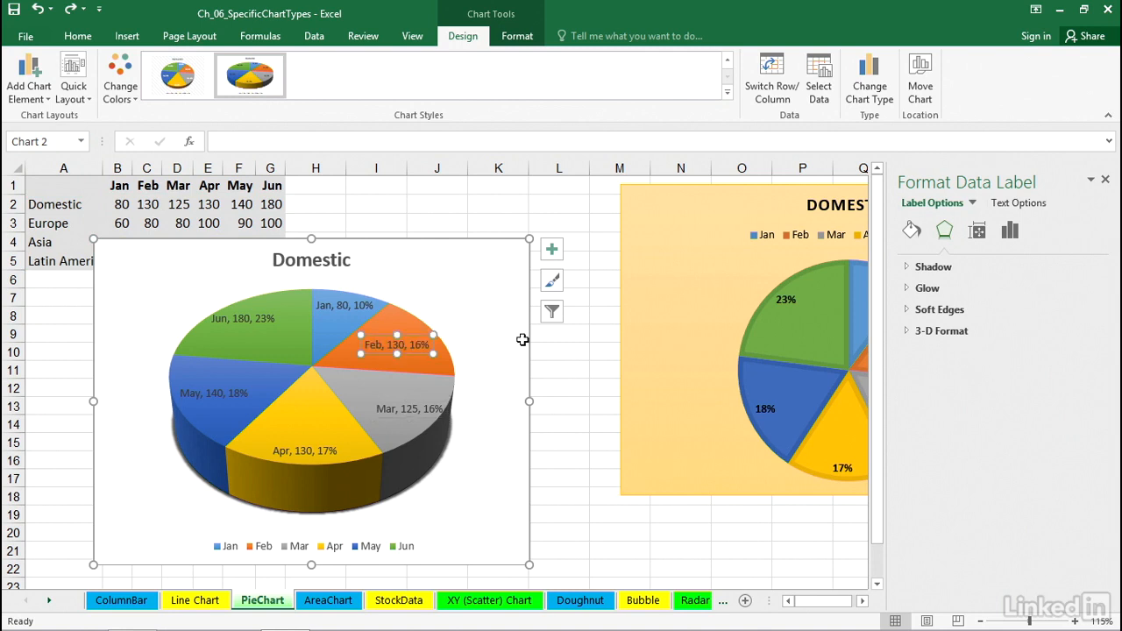
{"action": "left_click", "coordinate": [479, 288]}
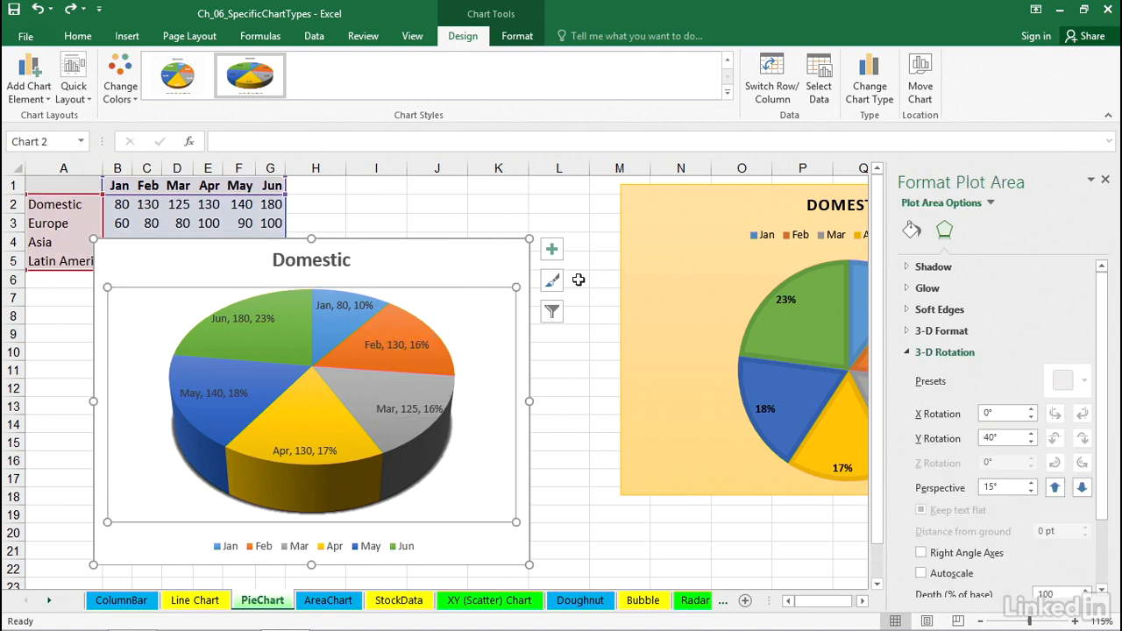
{"action": "left_click", "coordinate": [643, 278]}
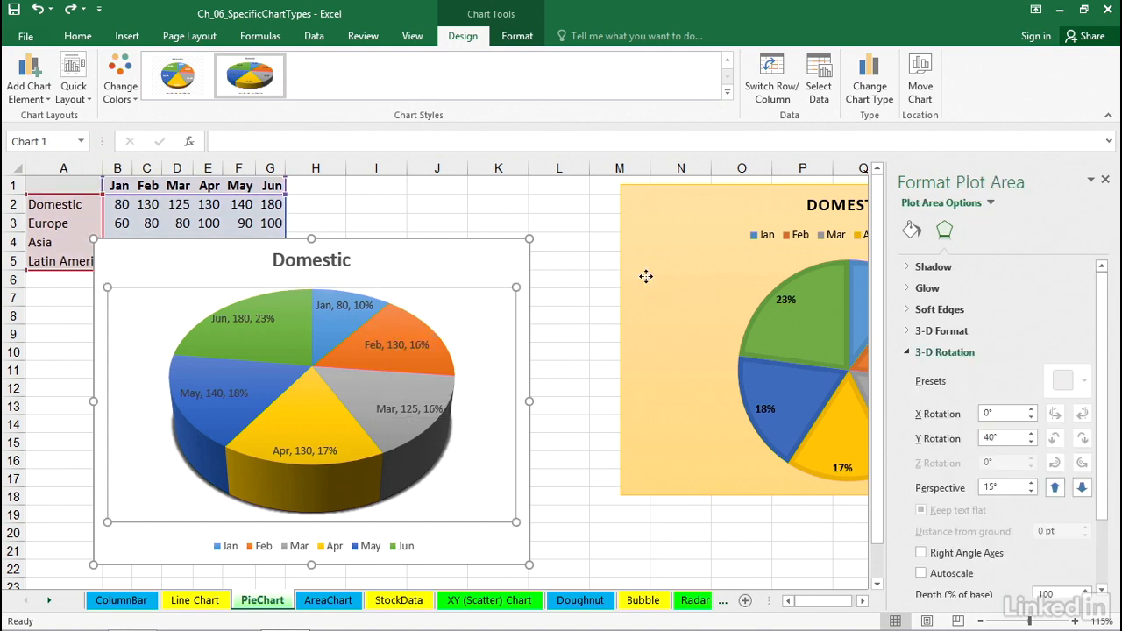
{"action": "left_click", "coordinate": [499, 269]}
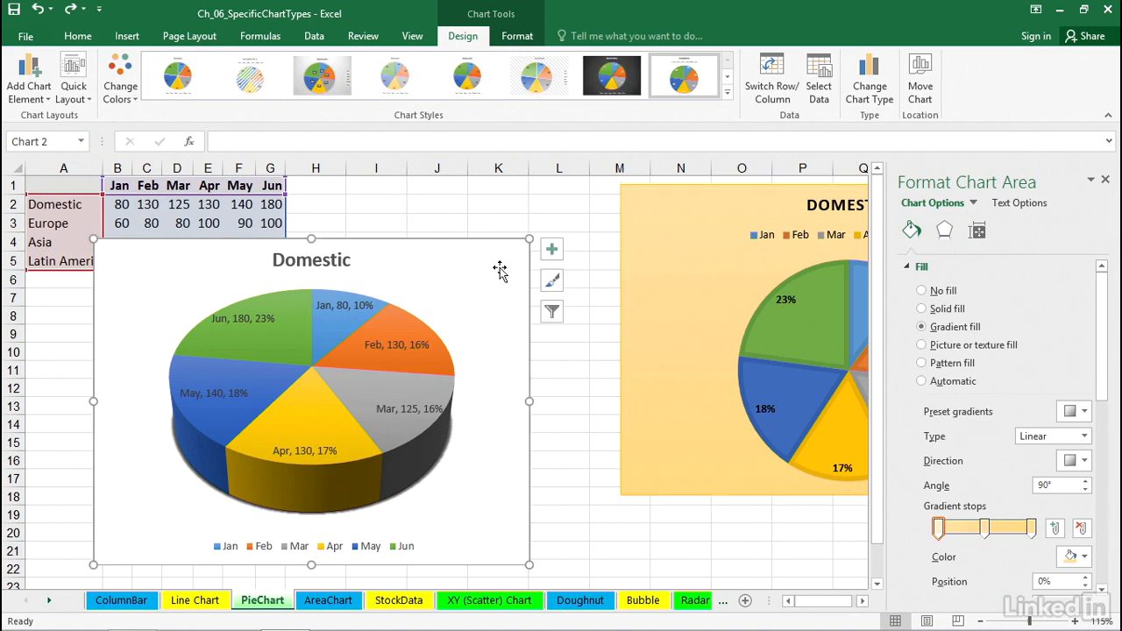